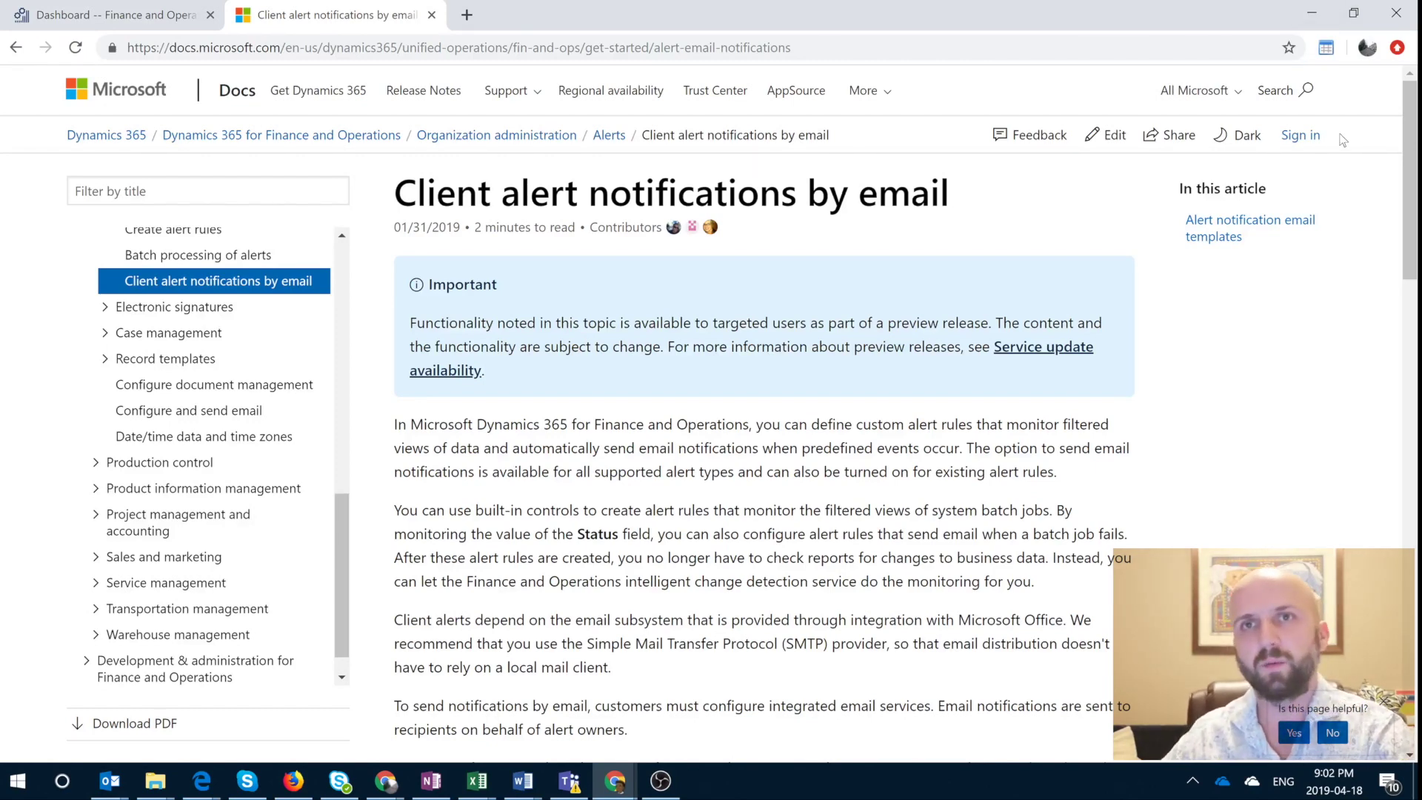
Switch from the Docs article to the Finance and Operations dashboard tab.
{"action": "key", "text": "ctrl+shift+Tab"}
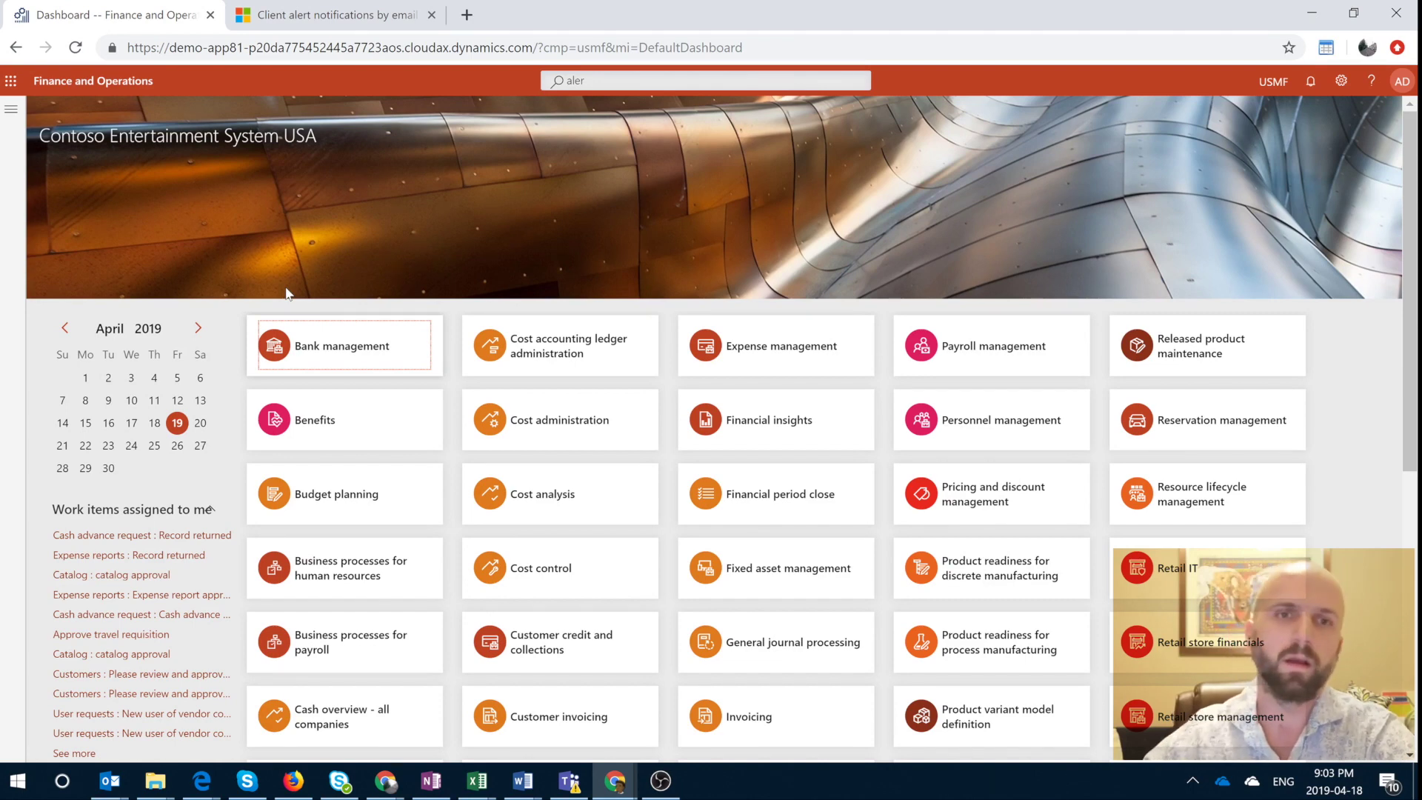
Open Alert rules from the 'aler' search and scroll through the existing rules.
{"action": "left_click", "coordinate": [11, 108]}
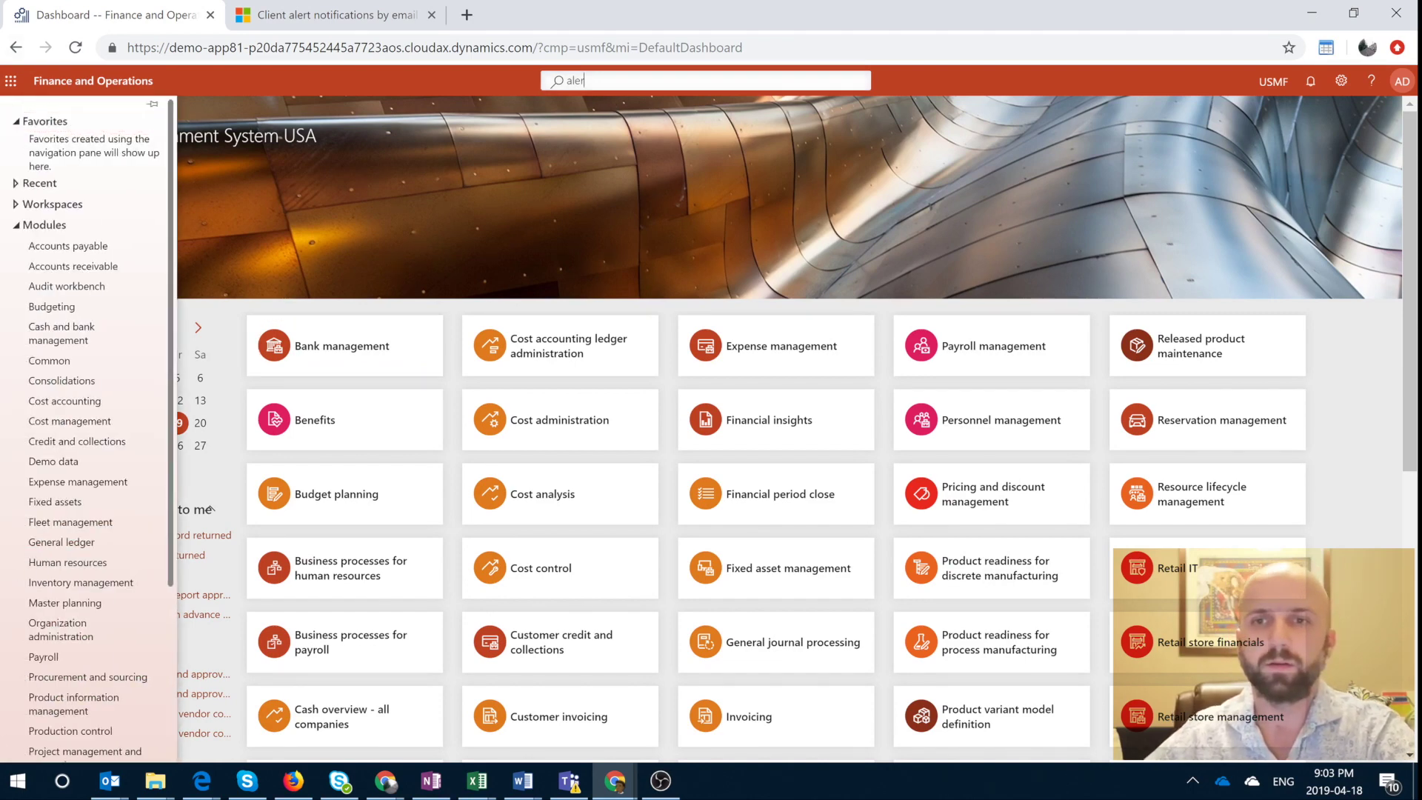
{"action": "left_click", "coordinate": [581, 80]}
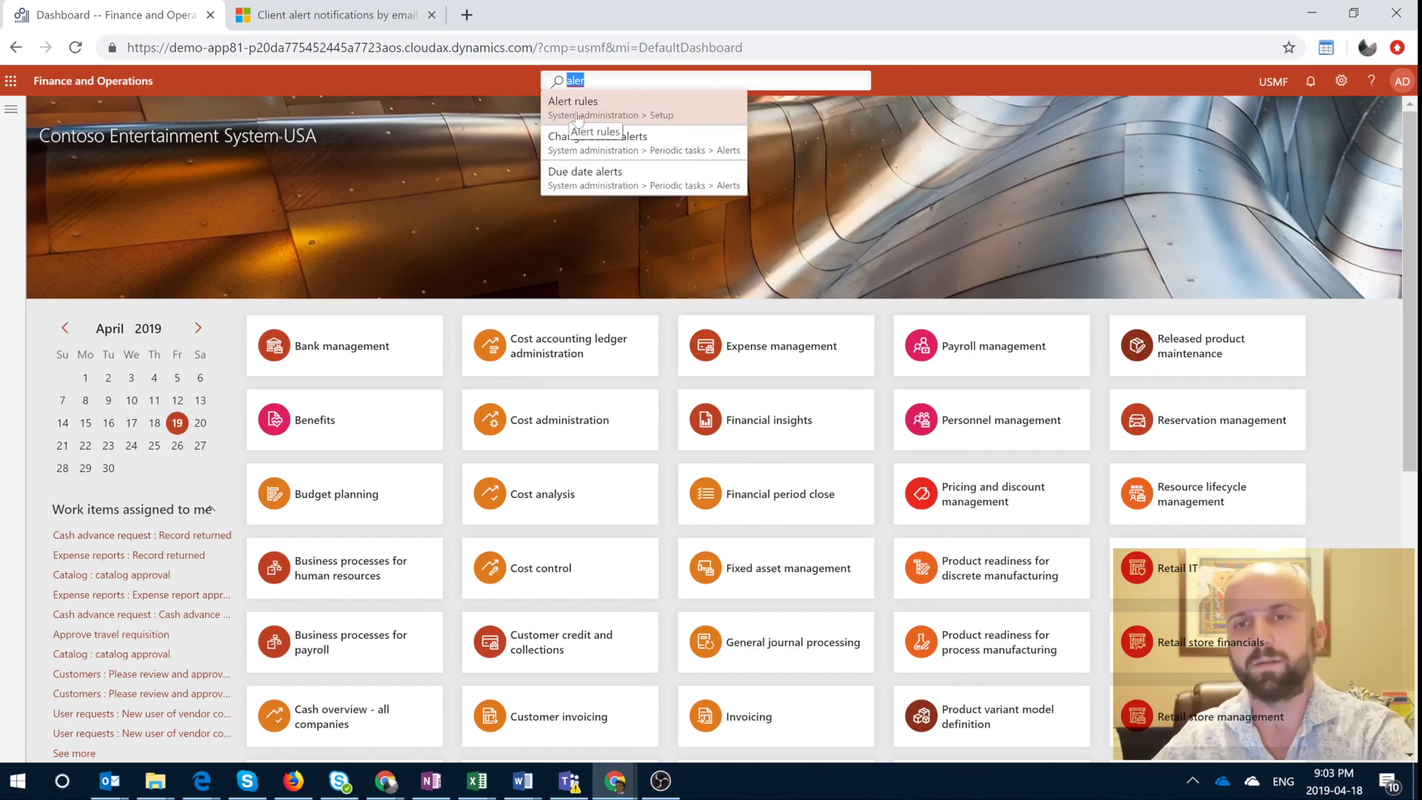
{"action": "left_click", "coordinate": [604, 111]}
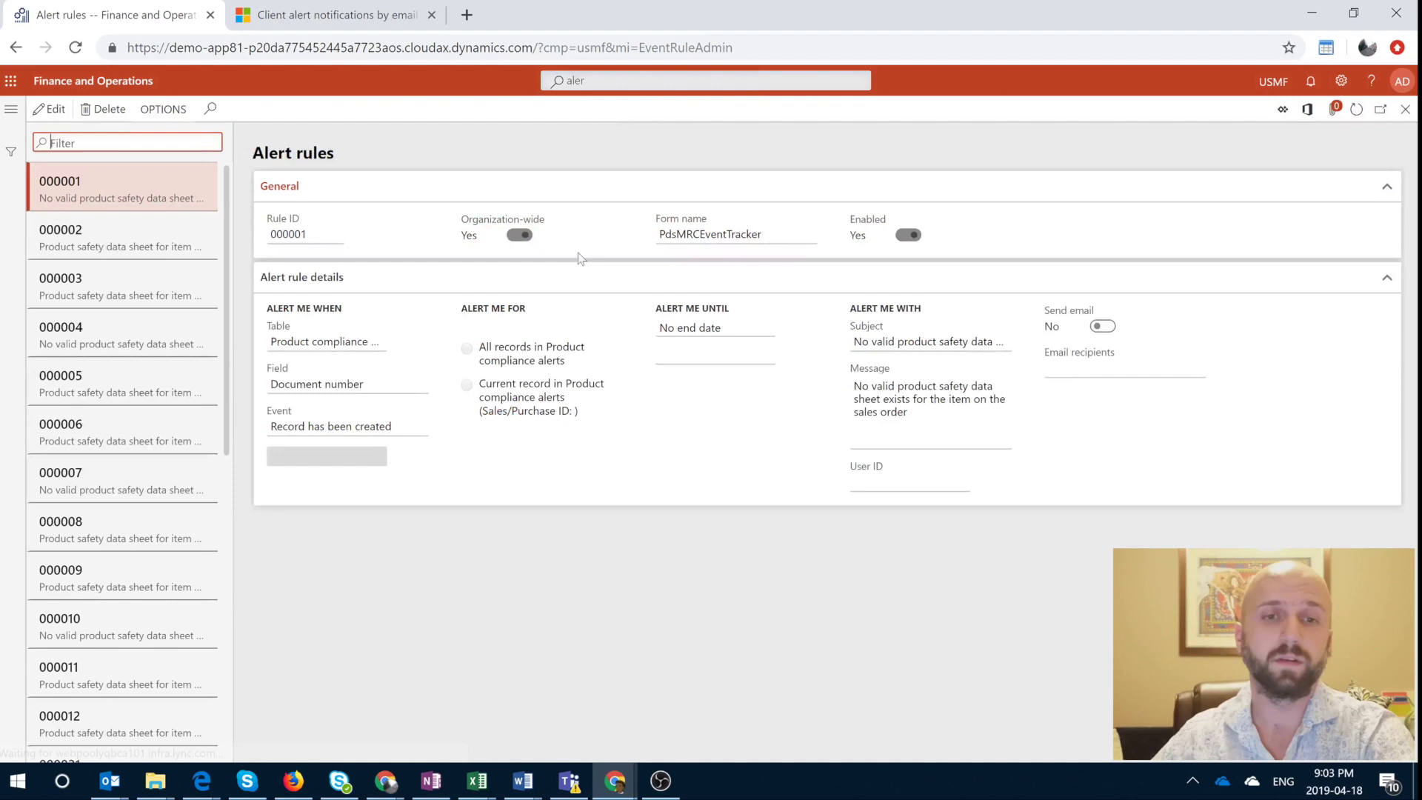
{"action": "scroll", "coordinate": [141, 593], "scroll_direction": "down", "scroll_amount": 15}
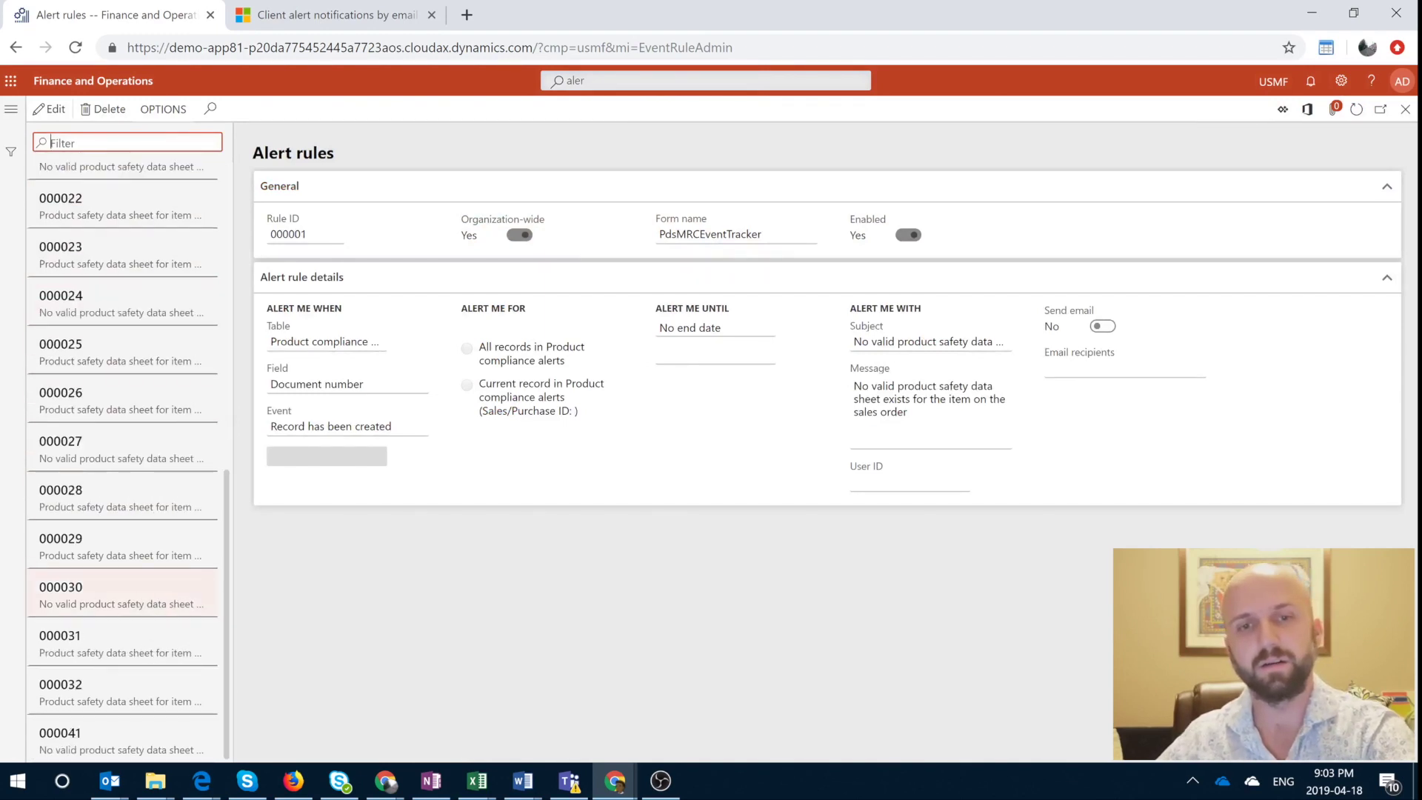
{"action": "scroll", "coordinate": [123, 444], "scroll_direction": "up", "scroll_amount": 15}
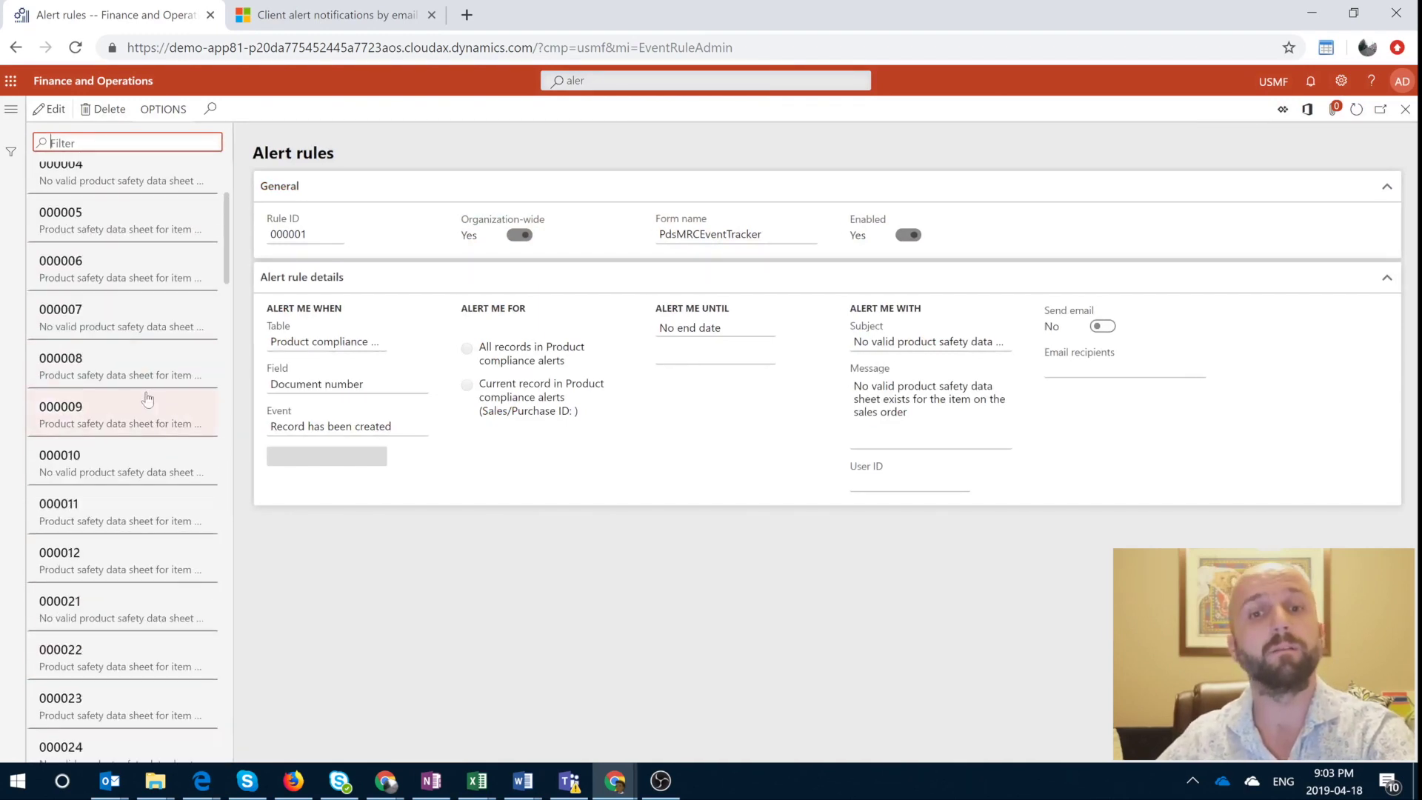
{"action": "left_click", "coordinate": [11, 109]}
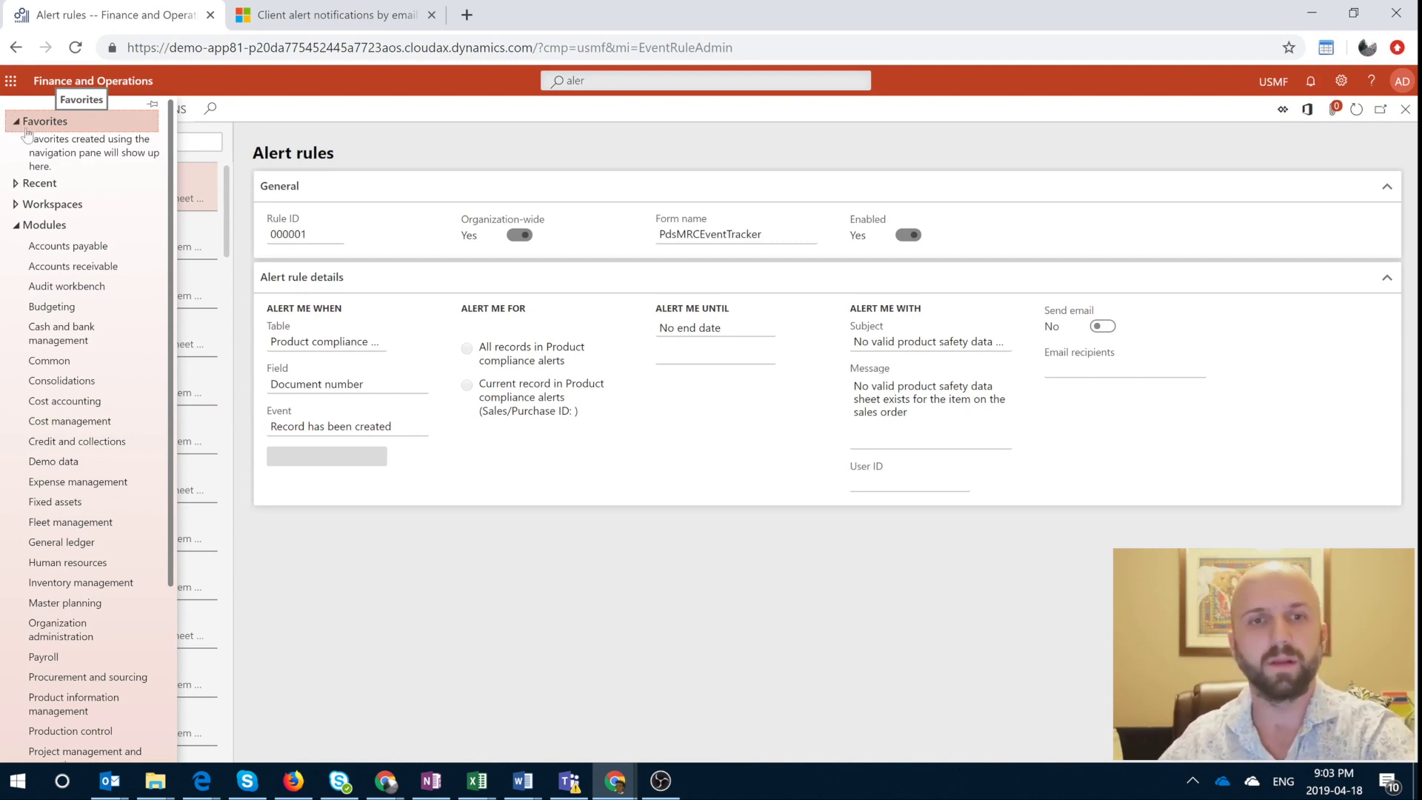
From Accounts receivable > All customers, start a custom alert on the Customers table.
{"action": "left_click", "coordinate": [59, 268]}
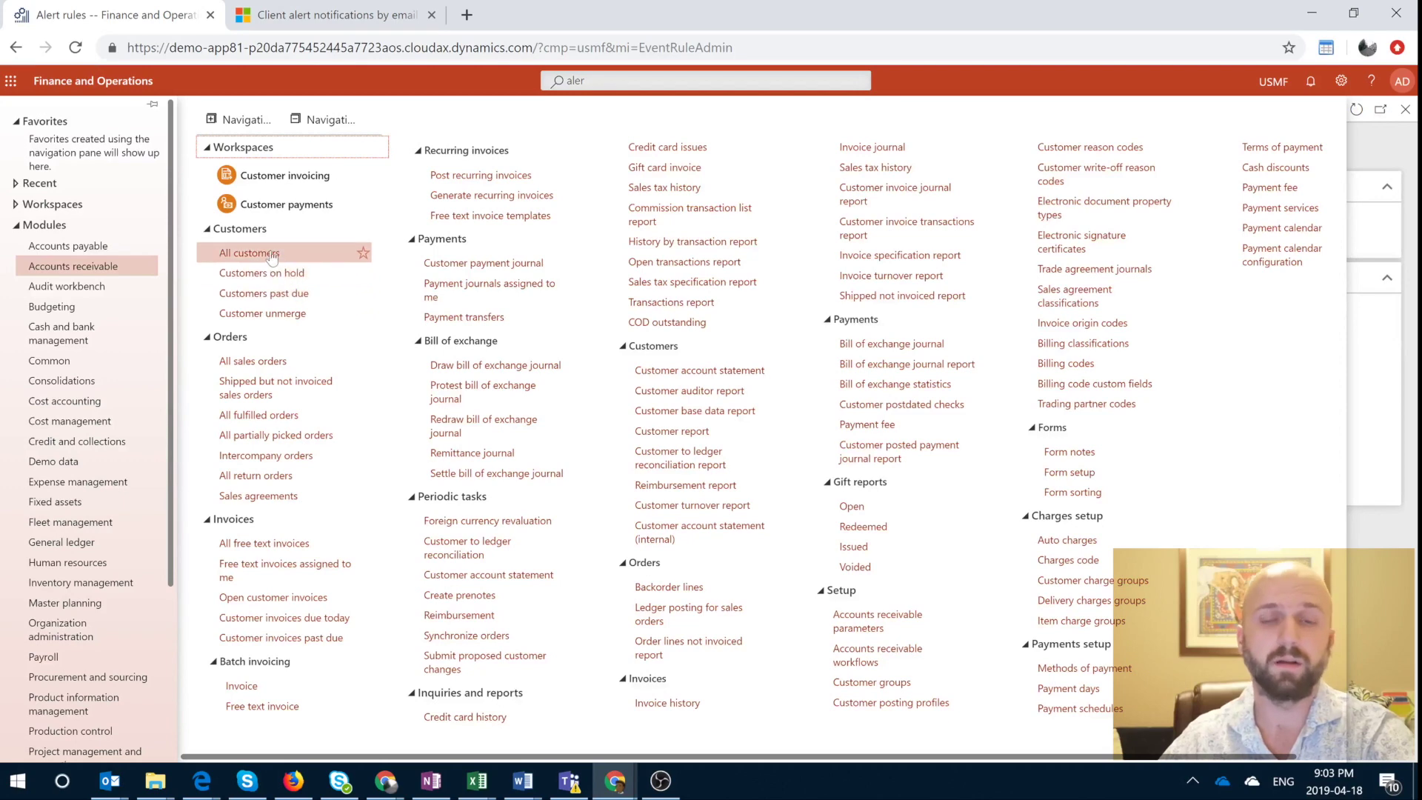
{"action": "left_click", "coordinate": [269, 253]}
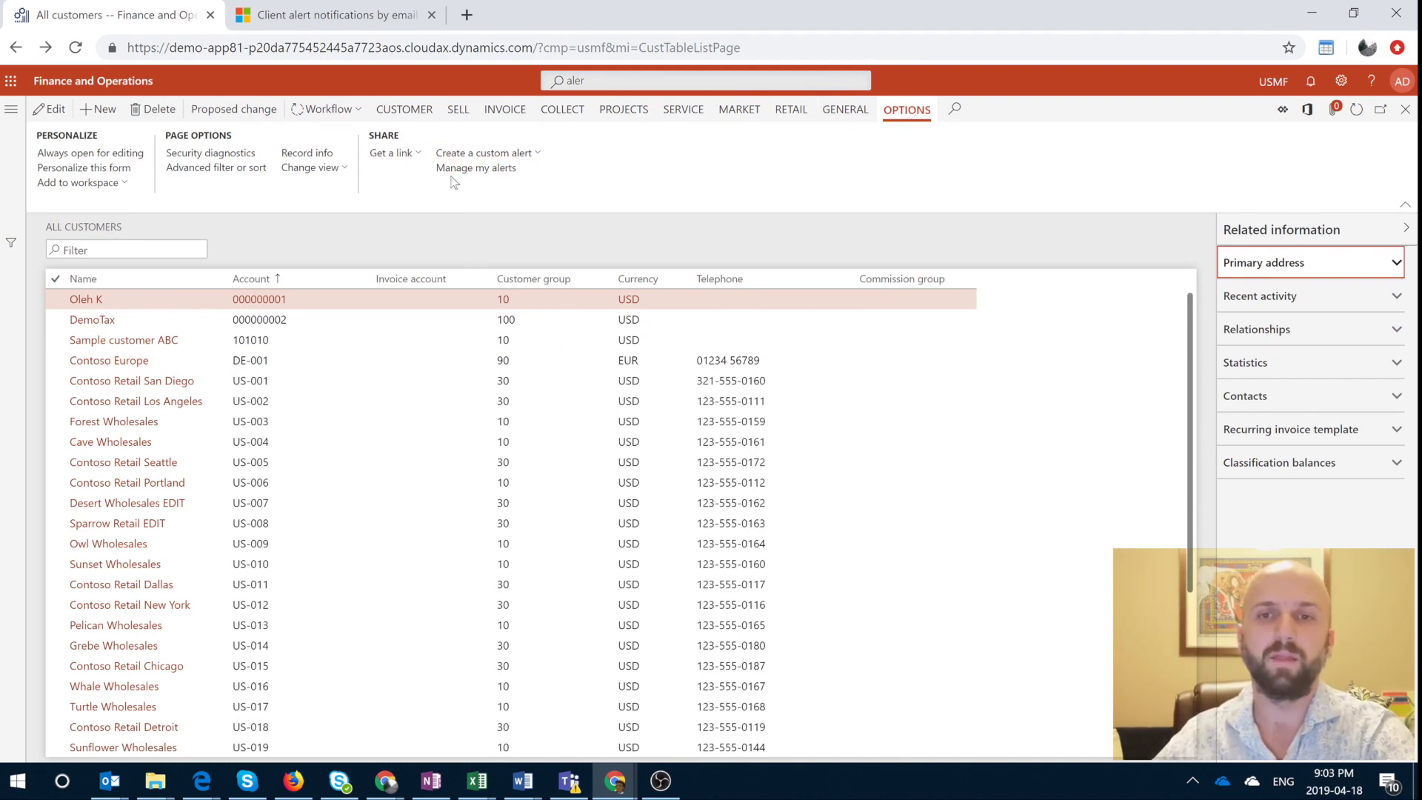
{"action": "left_click", "coordinate": [539, 157]}
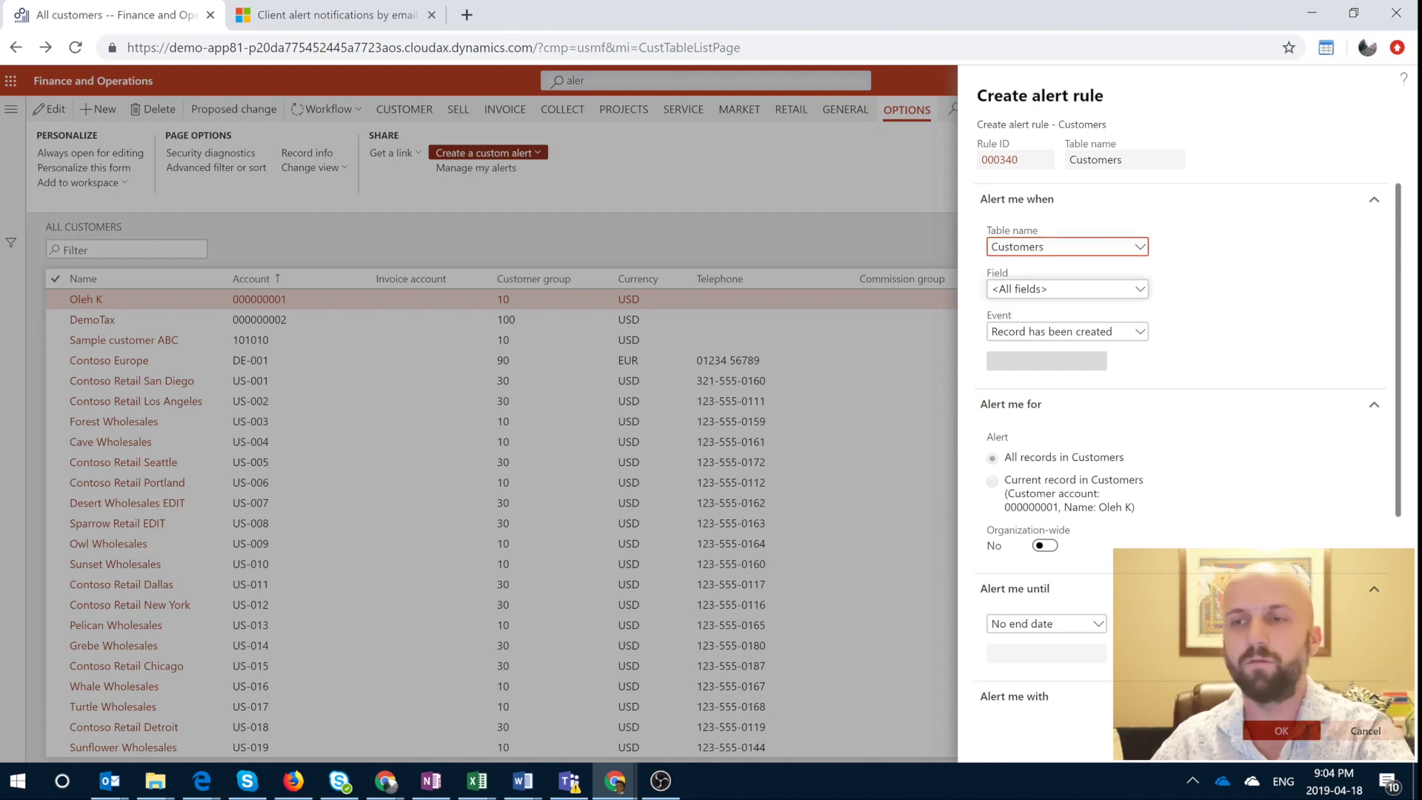
Make the alert watch the Credit limit field, filtered by 'cred', with event 'has changed'.
{"action": "left_click", "coordinate": [1141, 290]}
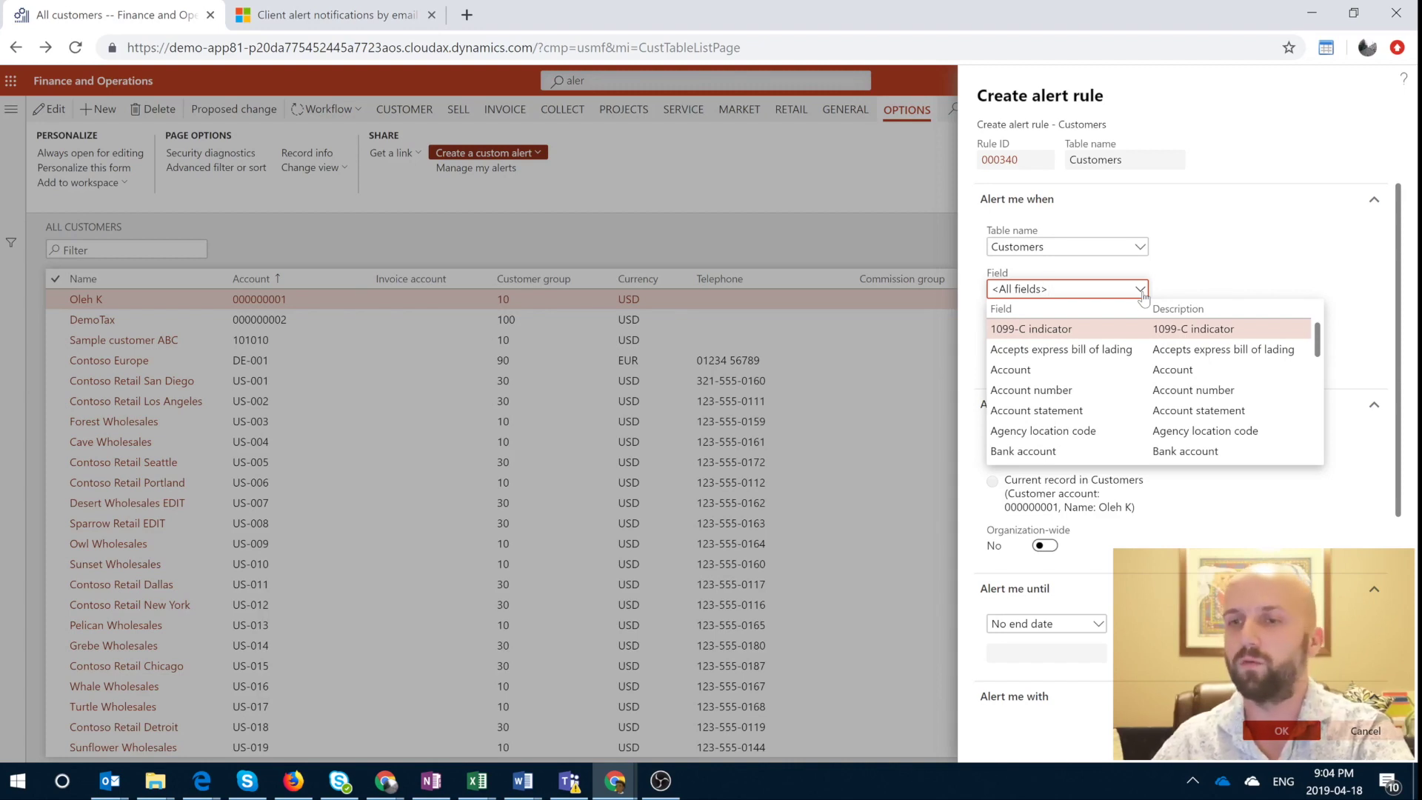
{"action": "scroll", "coordinate": [1089, 403], "scroll_direction": "down", "scroll_amount": 5}
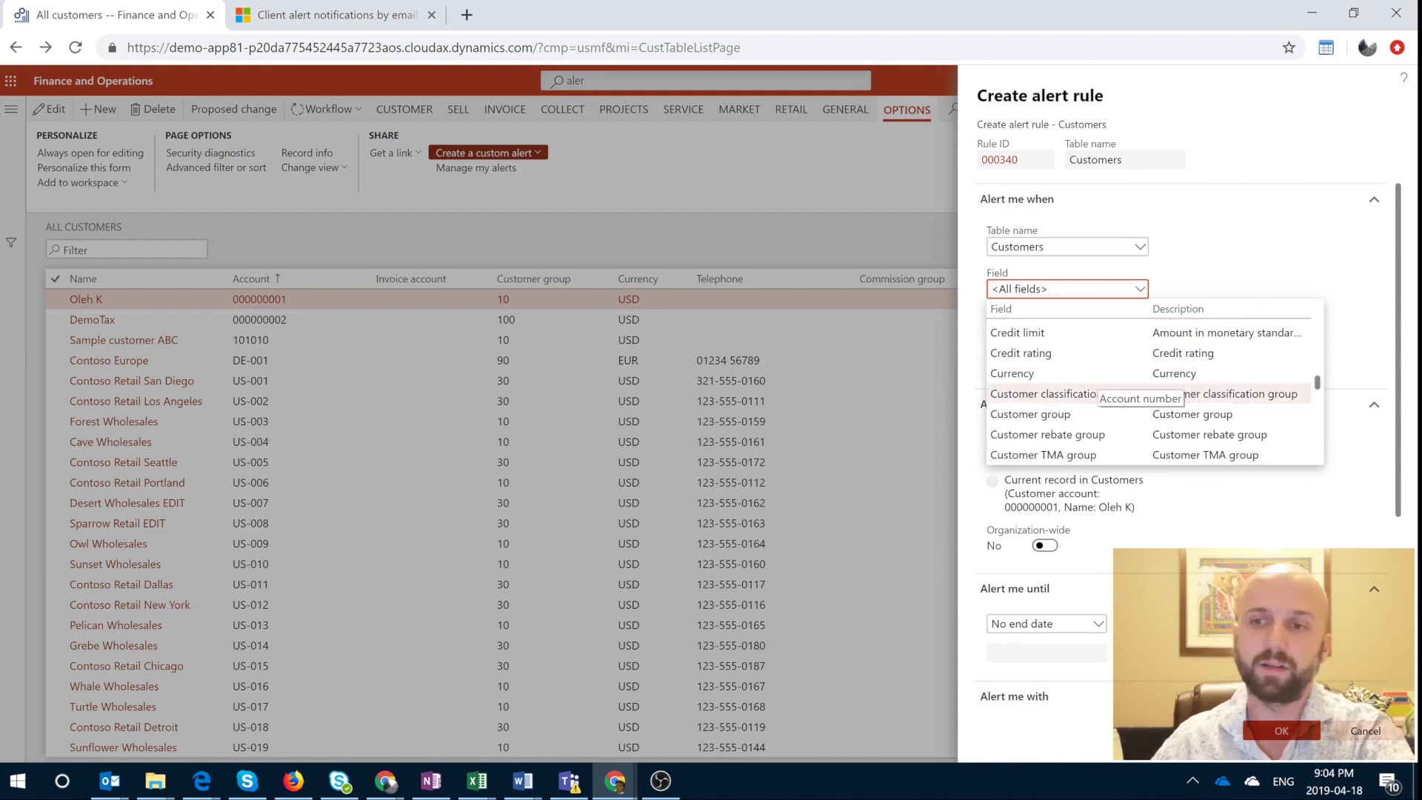
{"action": "scroll", "coordinate": [1095, 393], "scroll_direction": "down", "scroll_amount": 5}
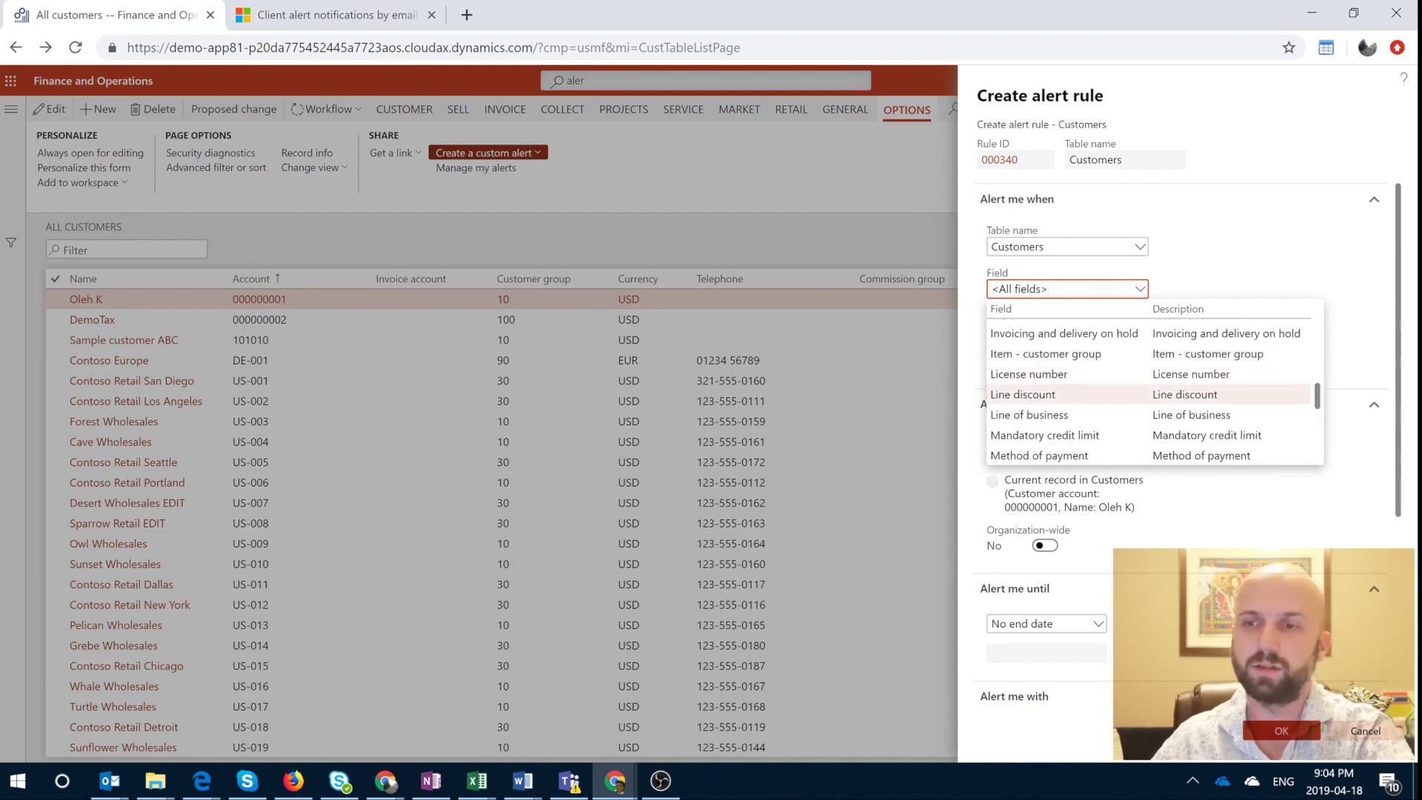
{"action": "left_click", "coordinate": [1139, 309]}
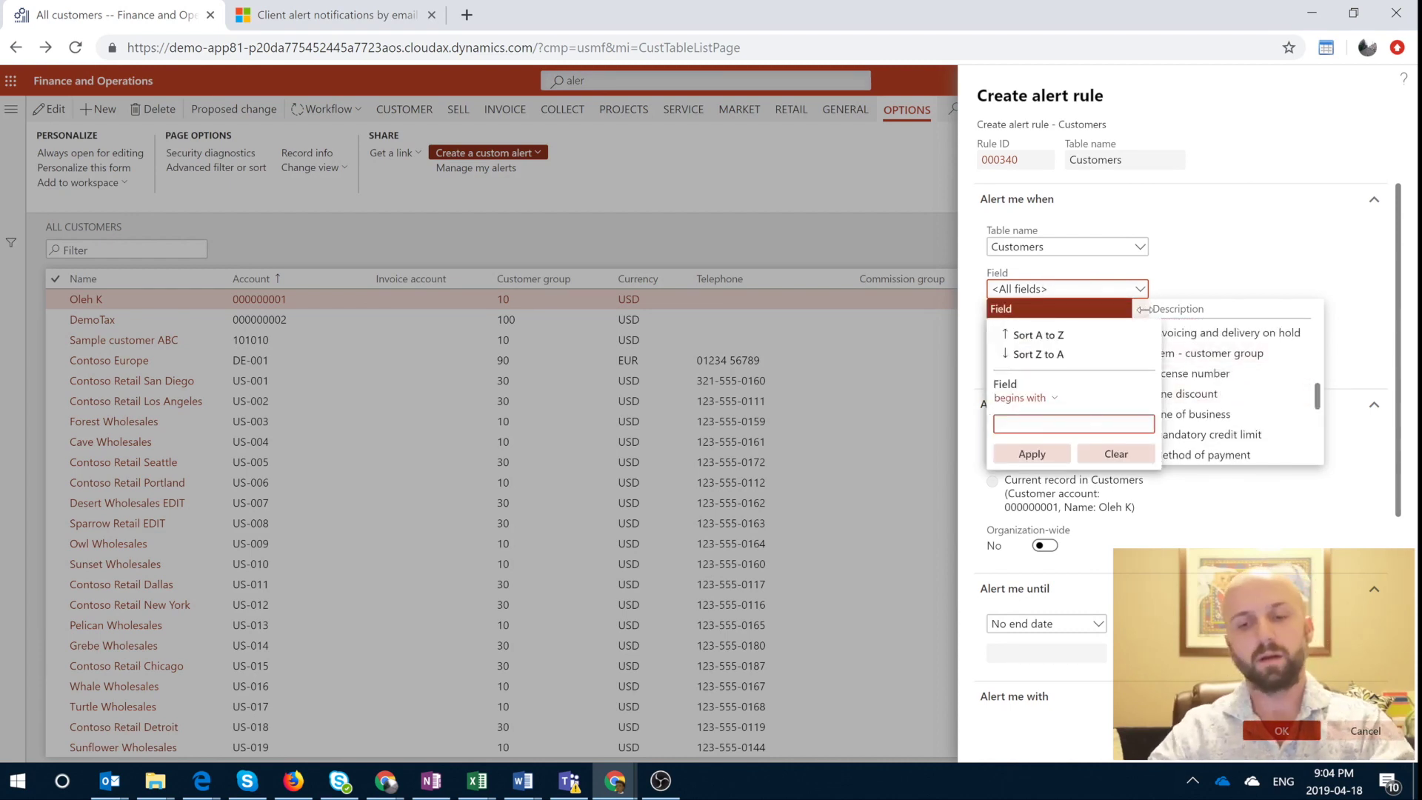
{"action": "type", "text": "cred"}
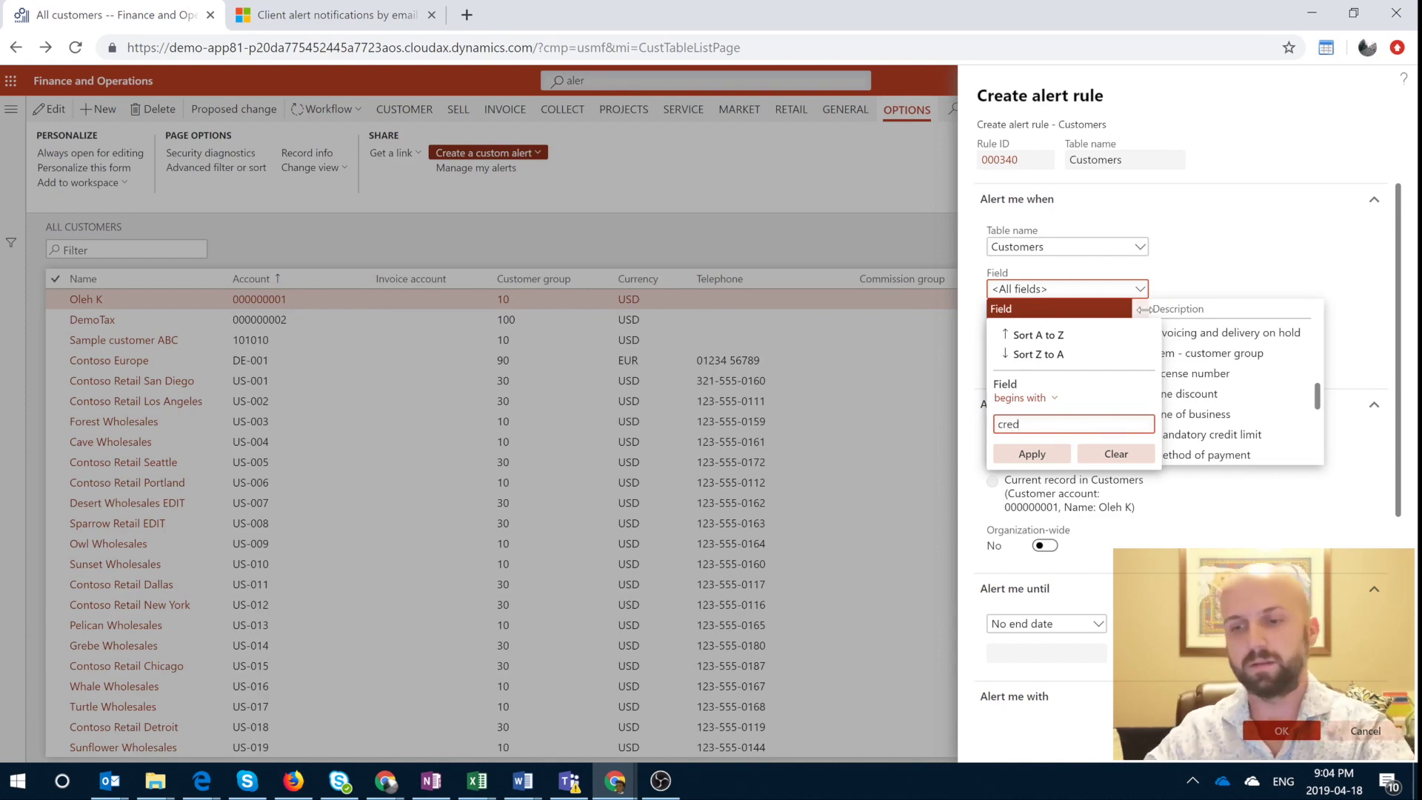
{"action": "key", "text": "Return"}
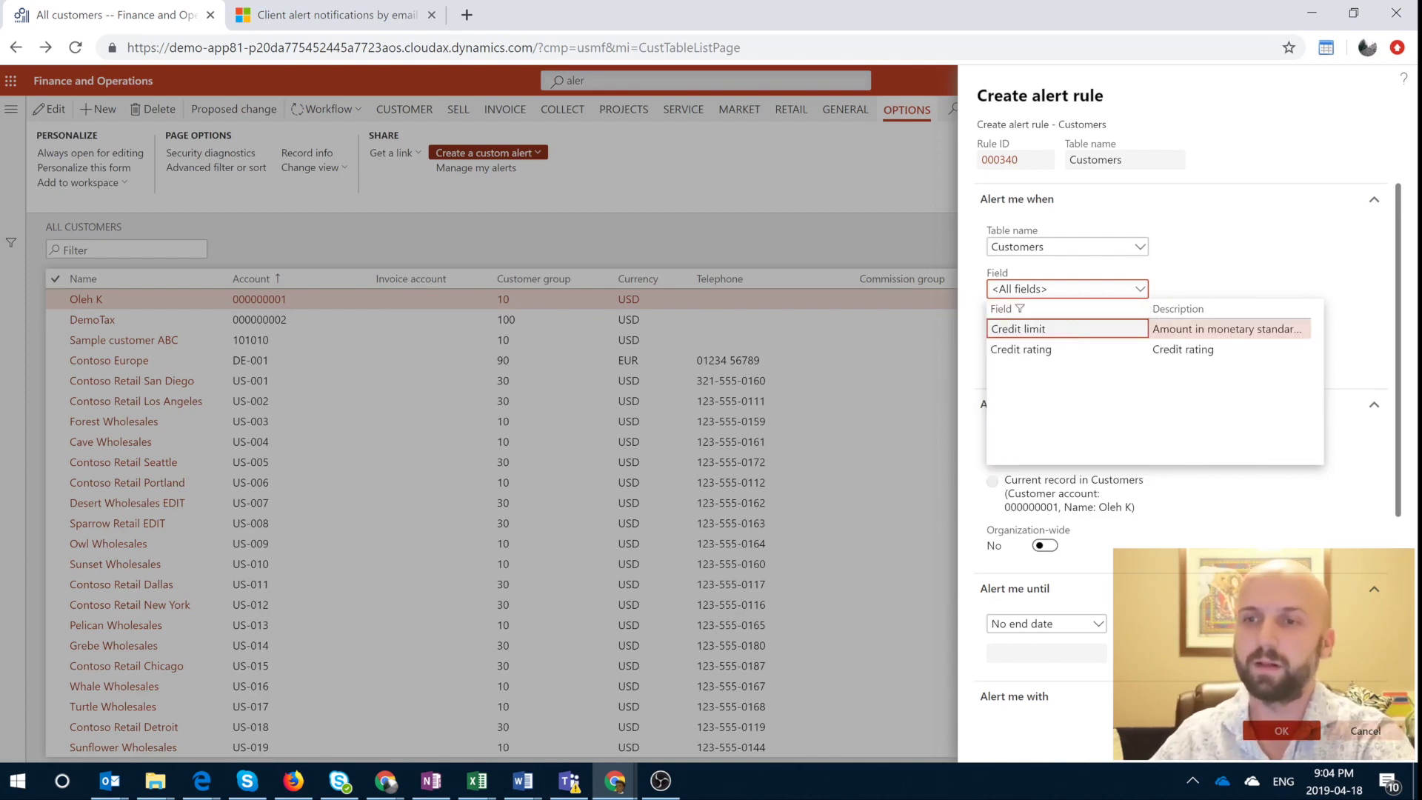
{"action": "left_click", "coordinate": [1052, 326]}
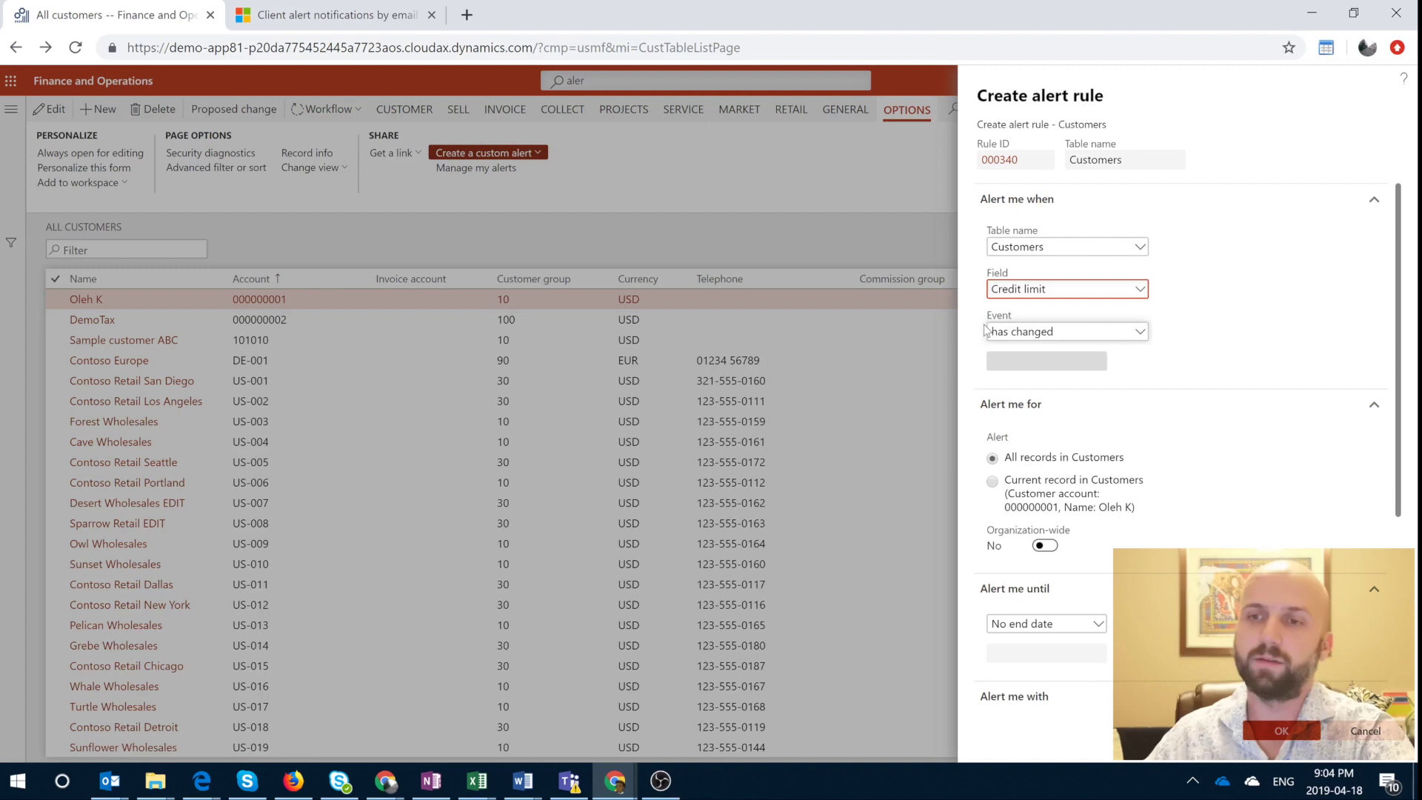
{"action": "left_click", "coordinate": [1141, 333]}
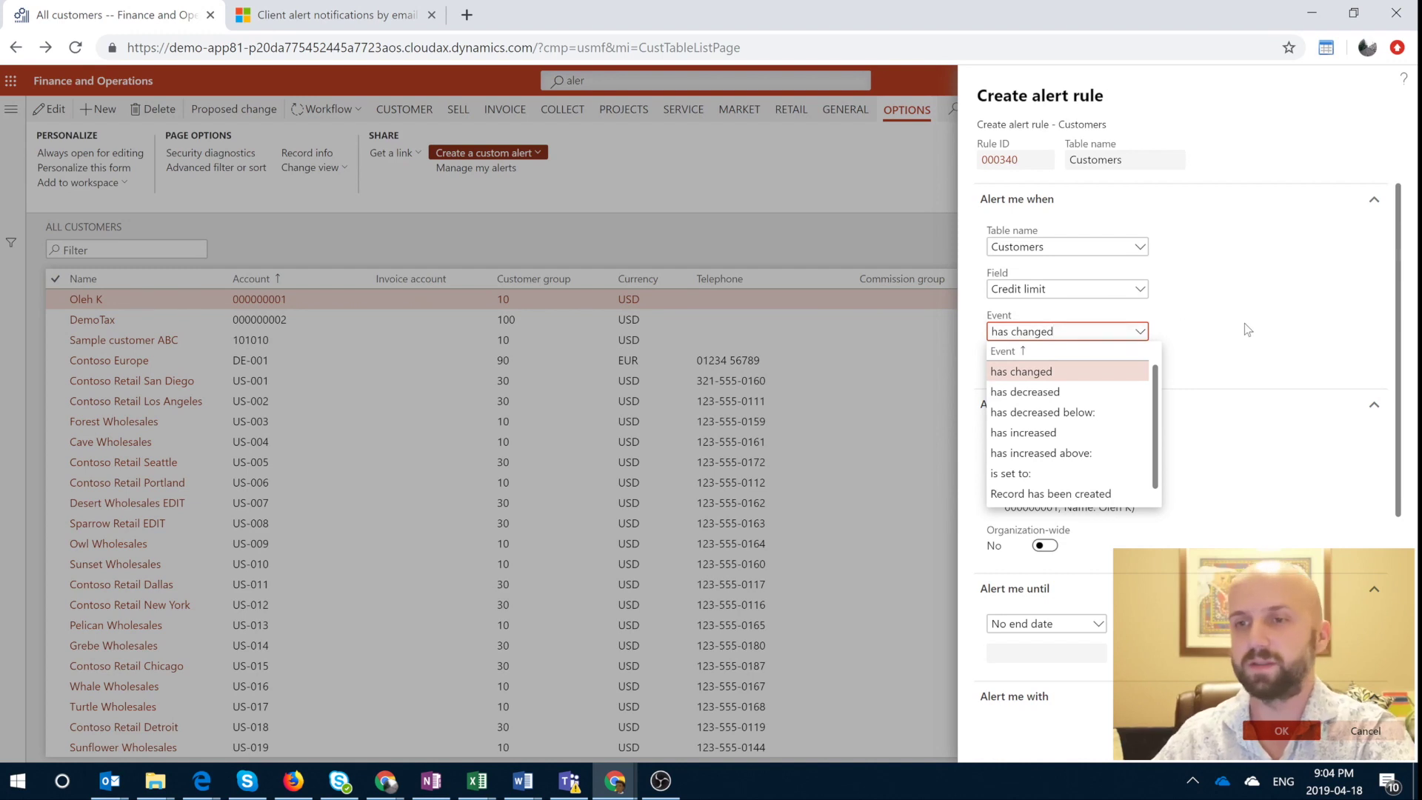
{"action": "left_click", "coordinate": [1261, 334]}
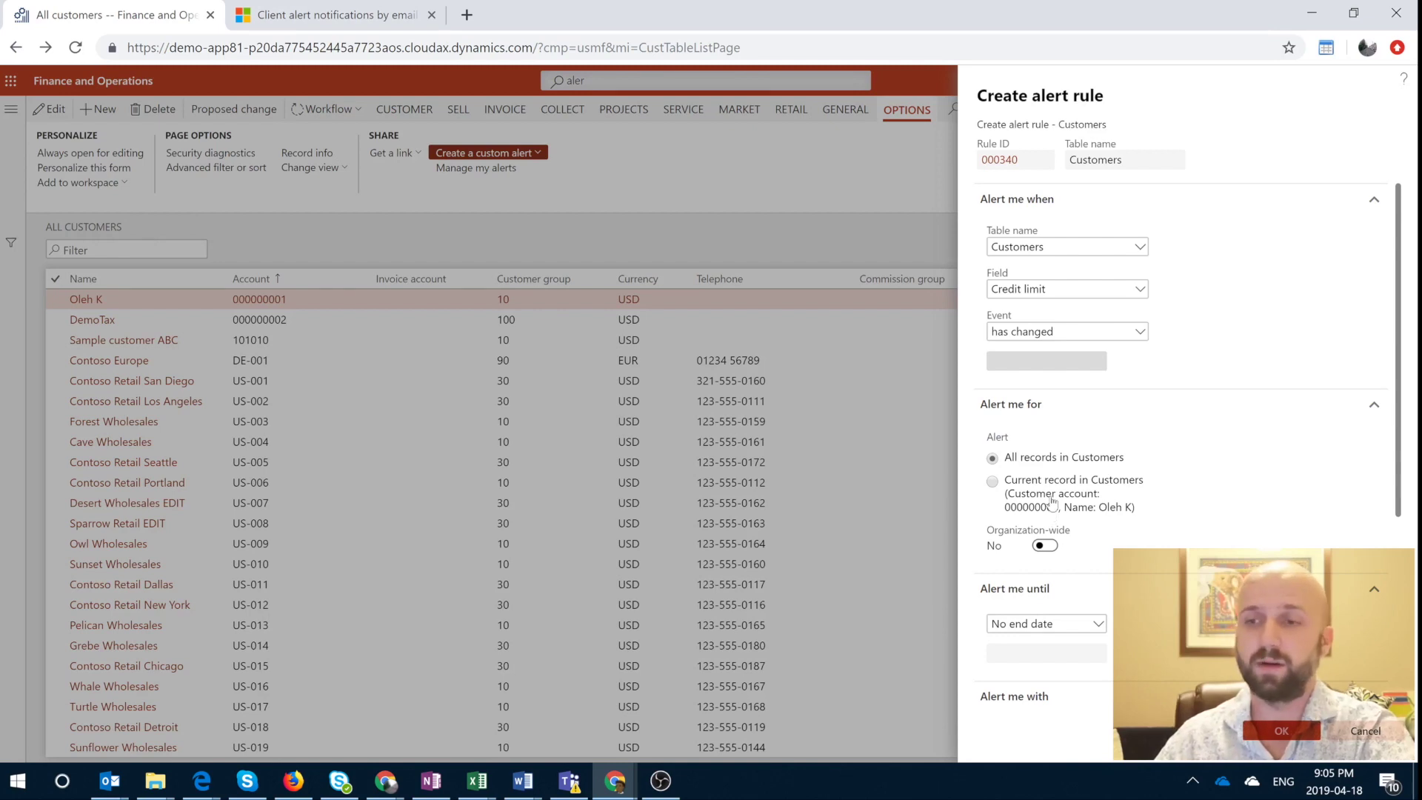
Set Send email to Yes, verify the recipient address, and save alert rule 000340.
{"action": "scroll", "coordinate": [1031, 468], "scroll_direction": "down", "scroll_amount": 3}
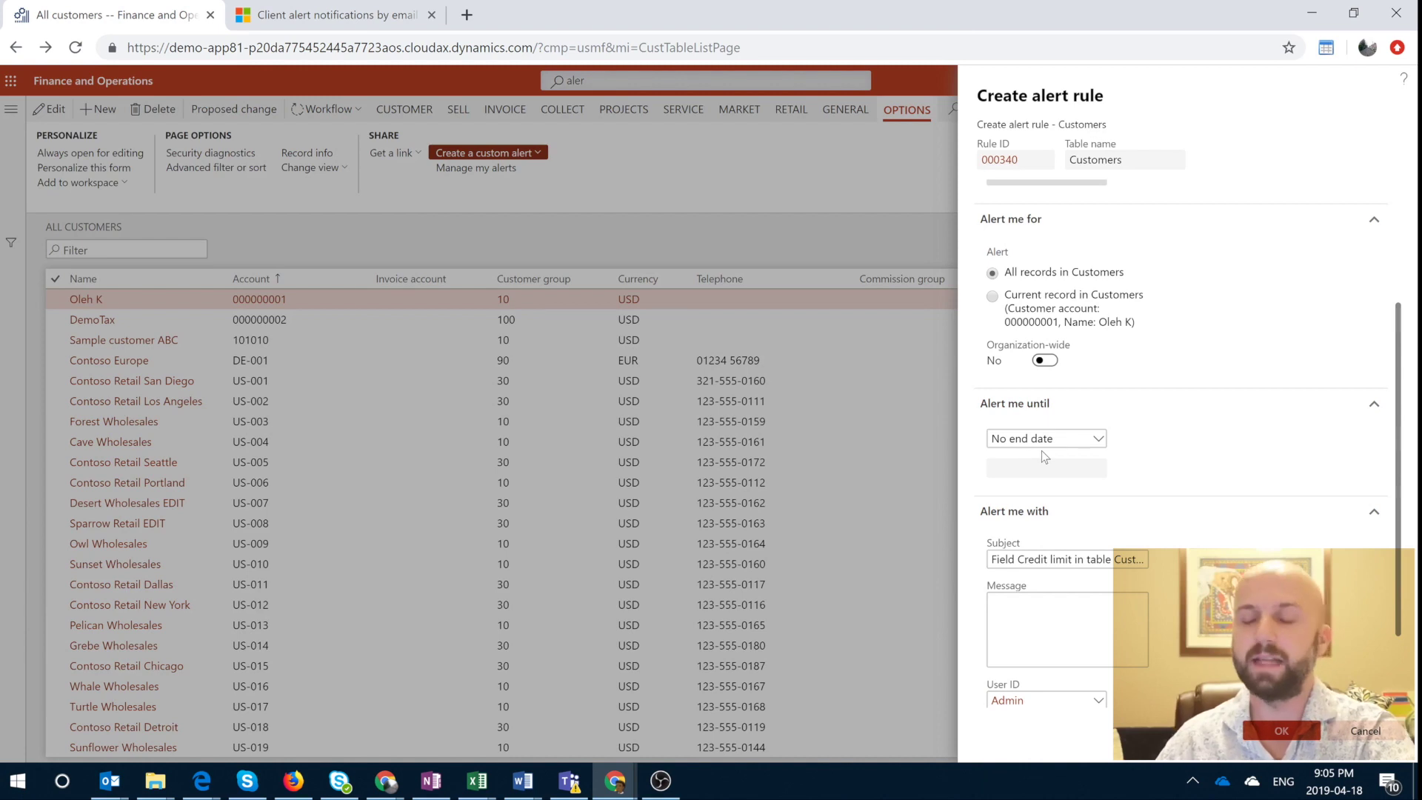
{"action": "scroll", "coordinate": [1355, 545], "scroll_direction": "down", "scroll_amount": 2}
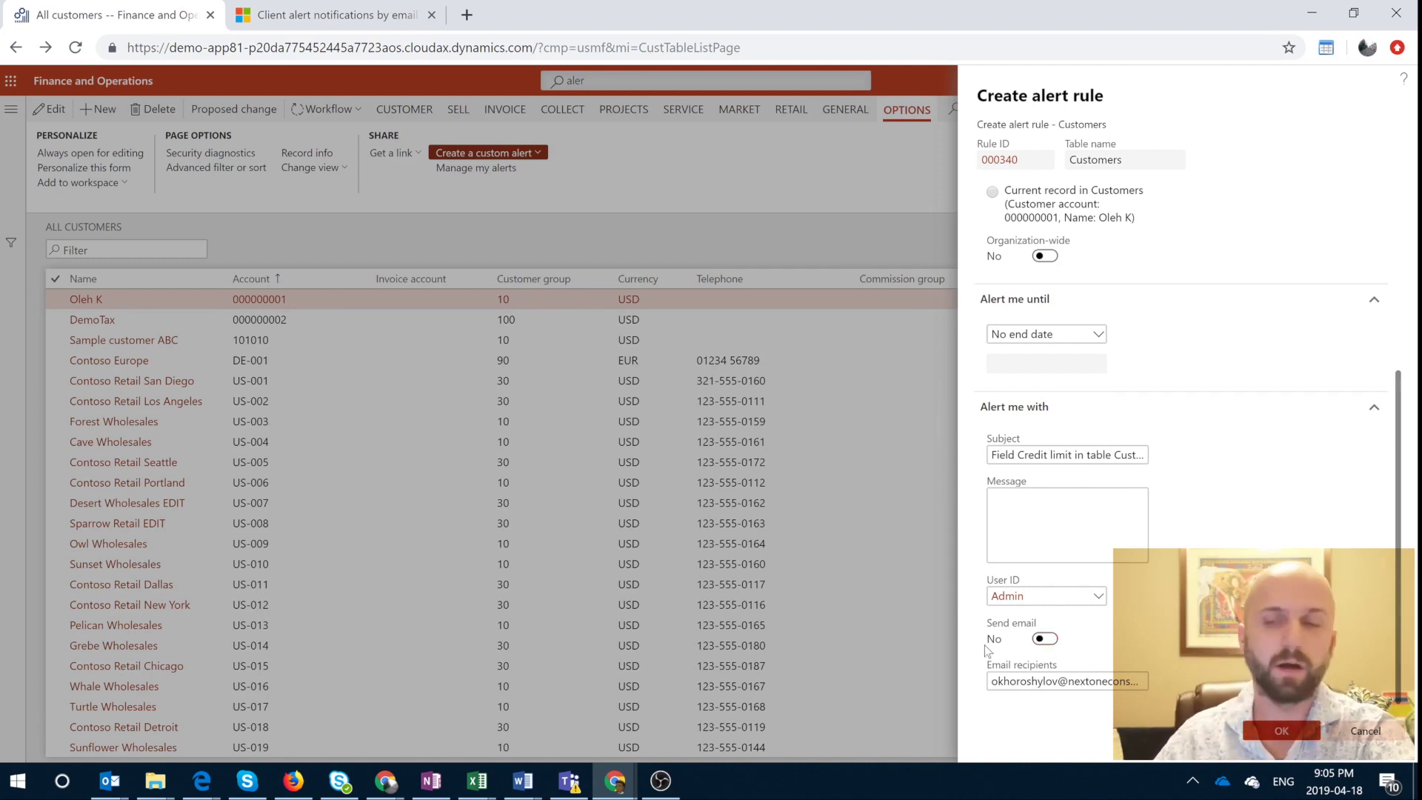
{"action": "left_click", "coordinate": [1044, 639]}
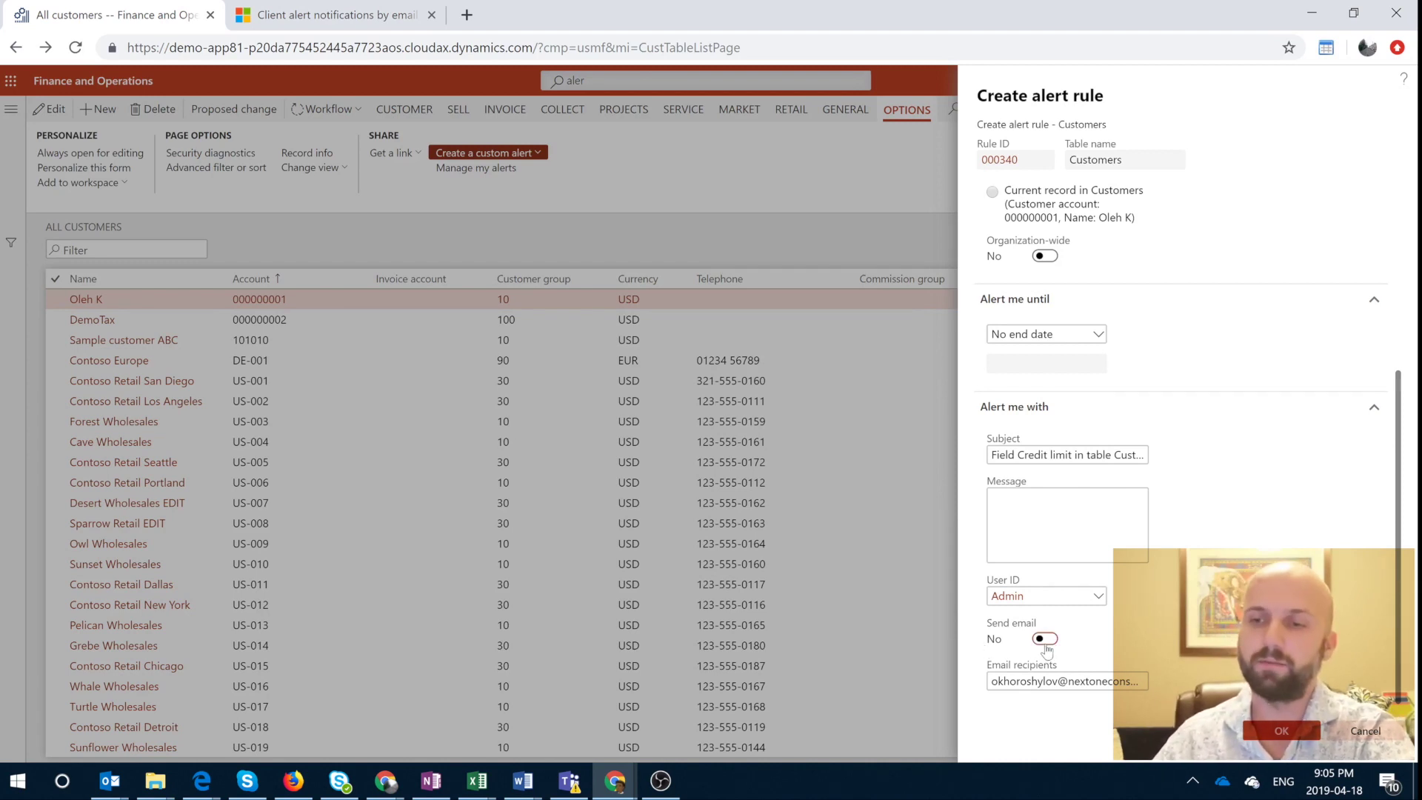
{"action": "left_click", "coordinate": [1027, 681]}
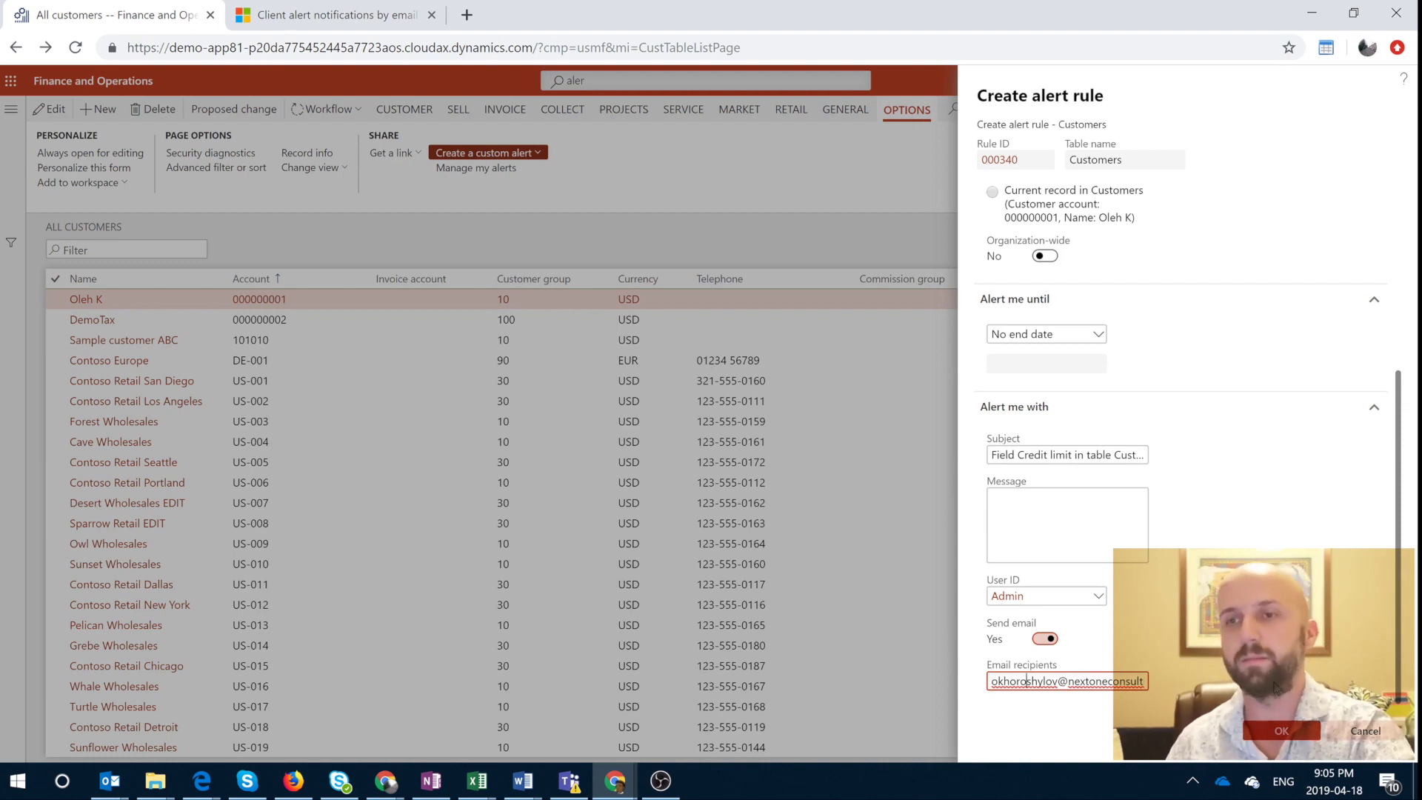
{"action": "left_click", "coordinate": [1298, 733]}
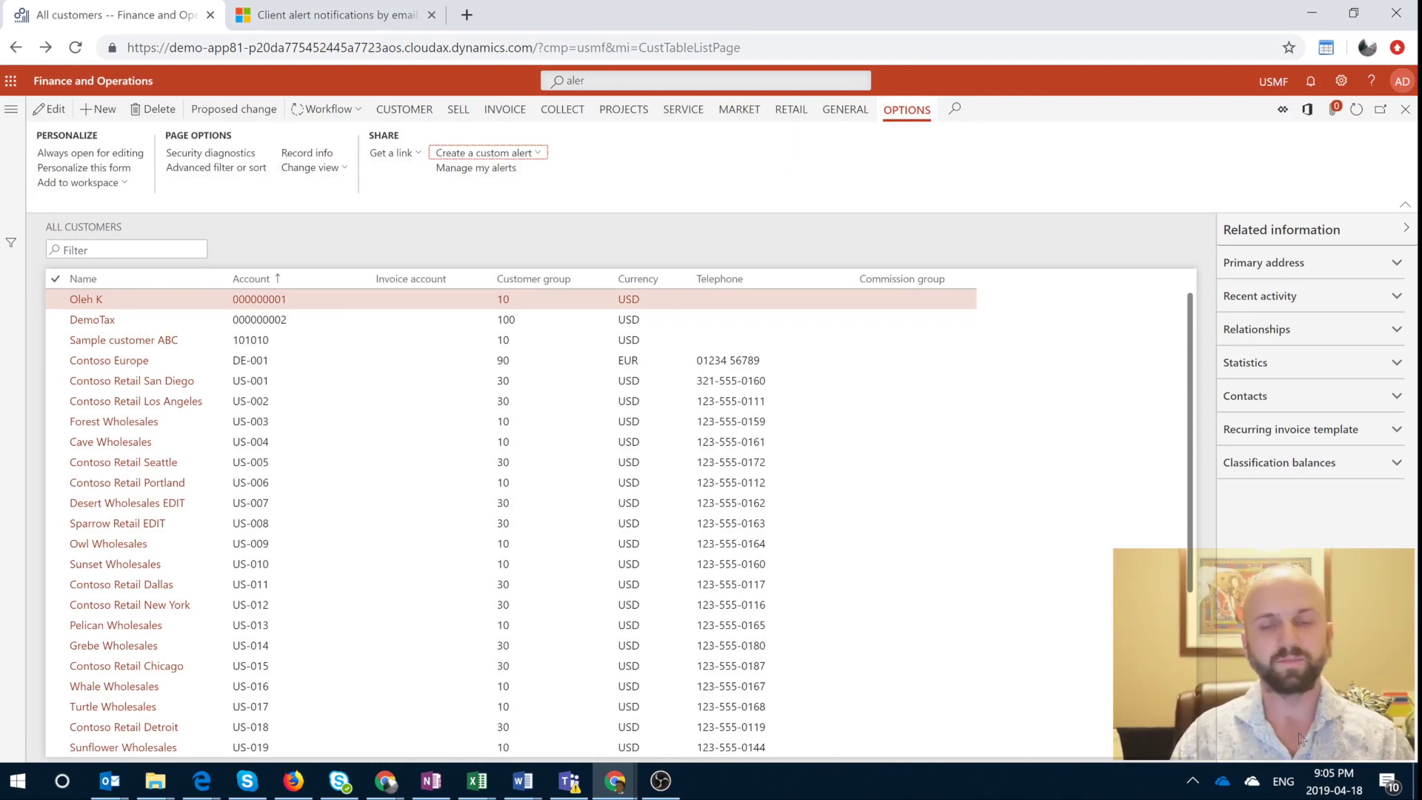
In Owl Wholesales' Credit and collections, change Credit limit to 2000000, then close the record.
{"action": "left_click", "coordinate": [135, 547]}
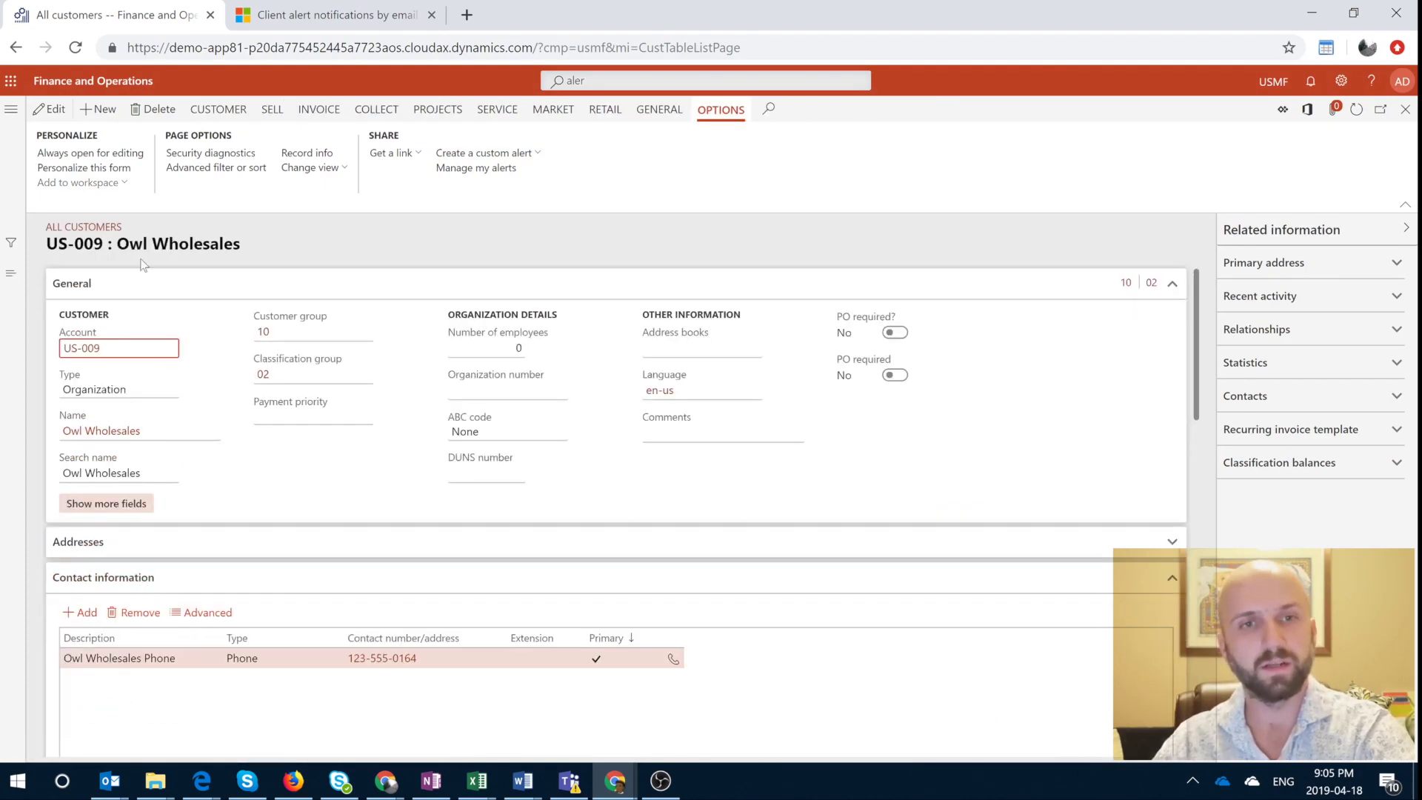
{"action": "scroll", "coordinate": [433, 537], "scroll_direction": "down", "scroll_amount": 8}
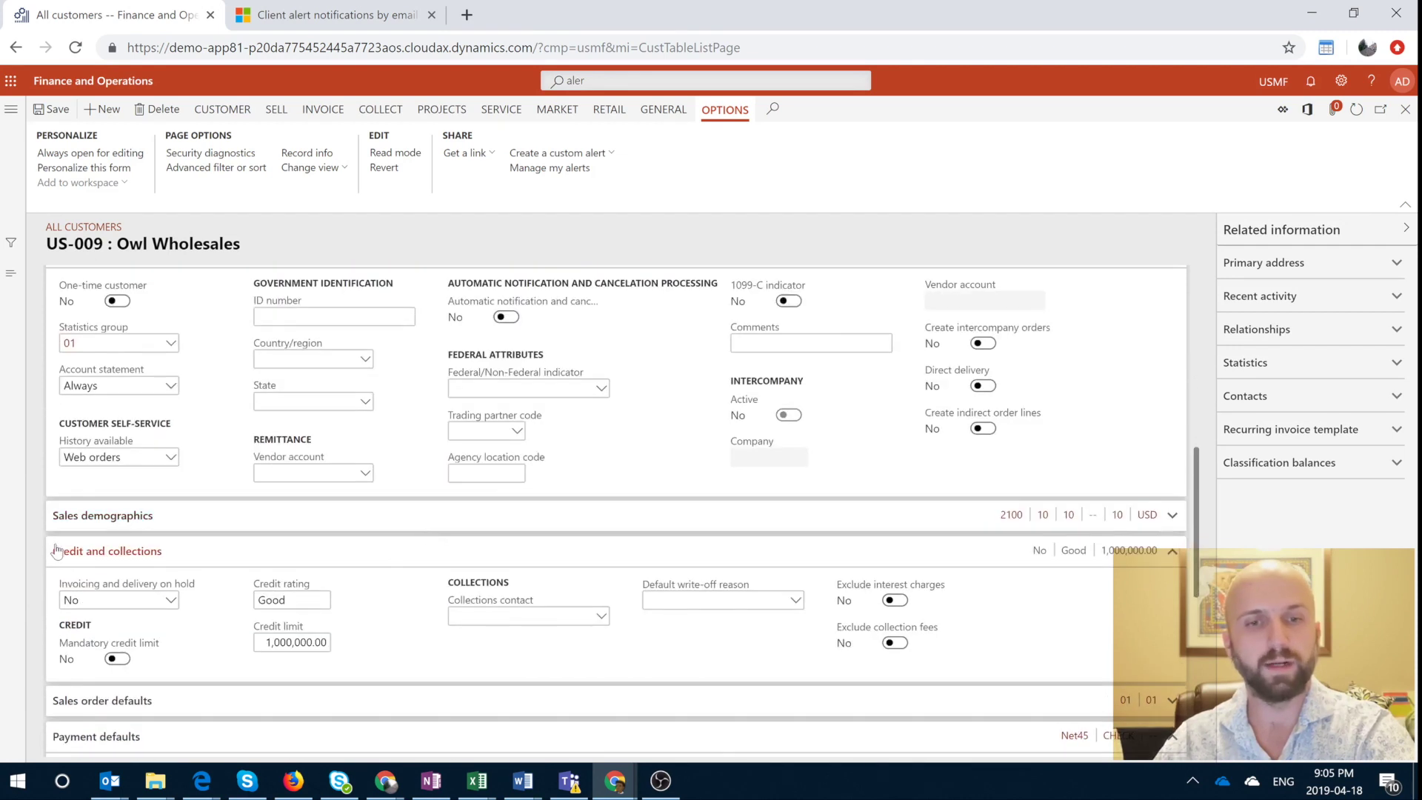
{"action": "left_click", "coordinate": [311, 643]}
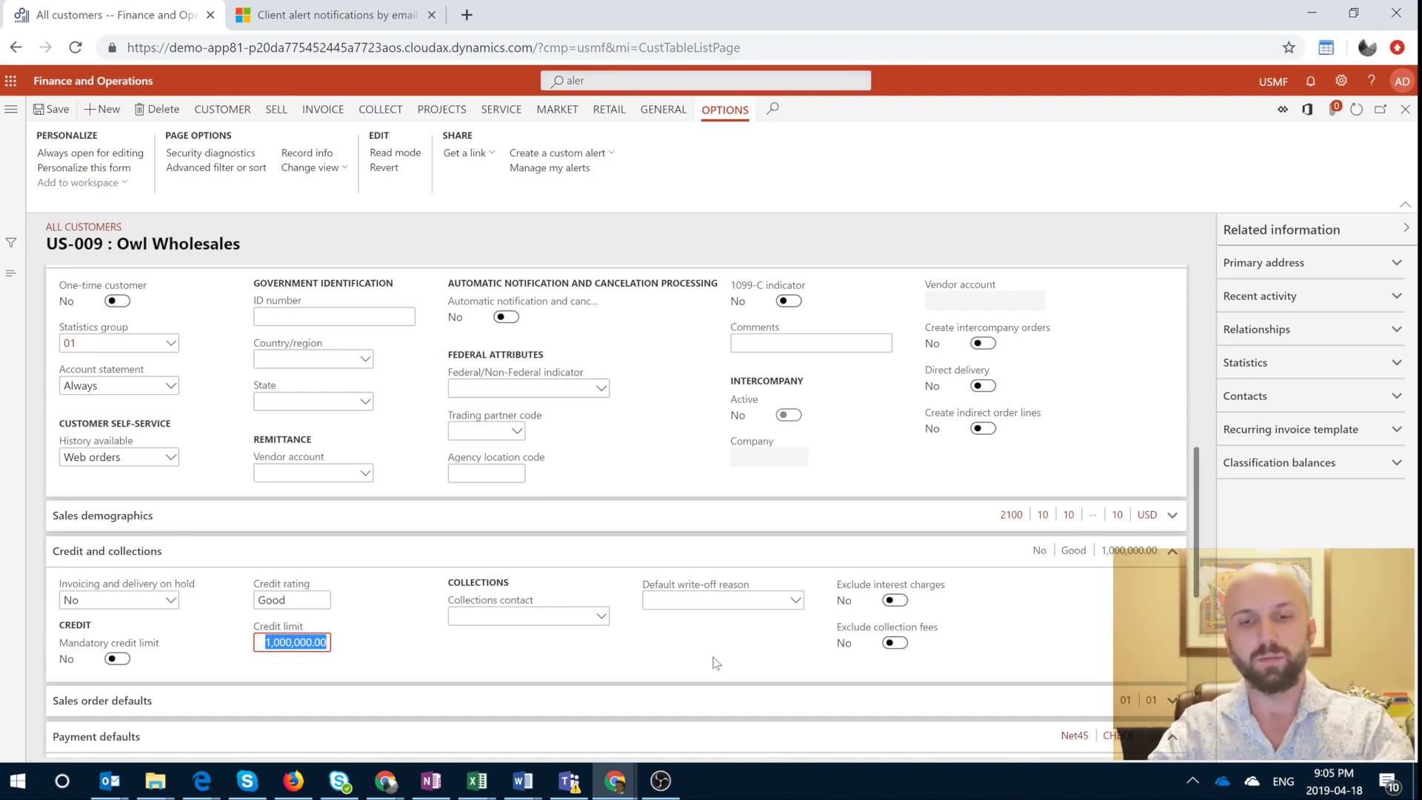
{"action": "type", "text": "2000000"}
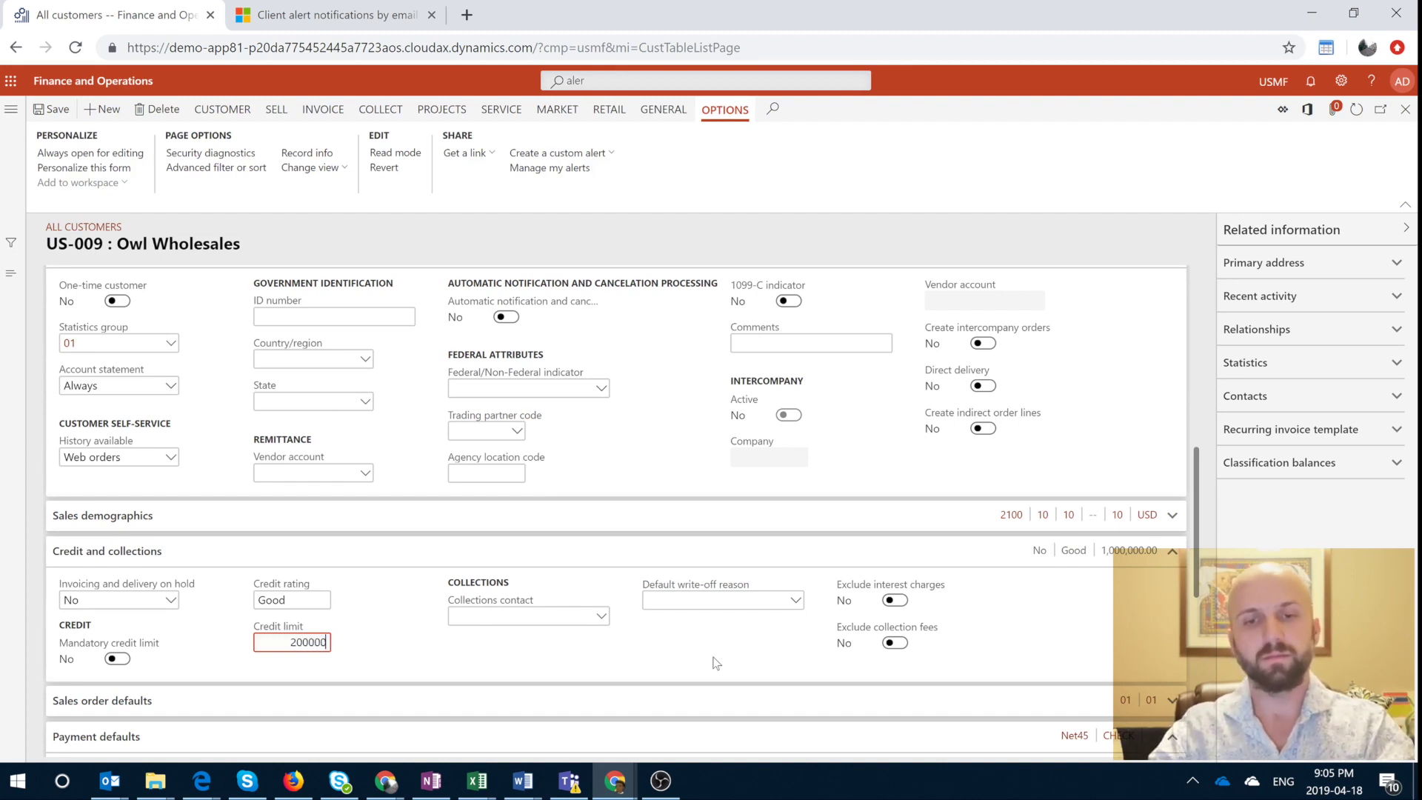
{"action": "key", "text": "Tab"}
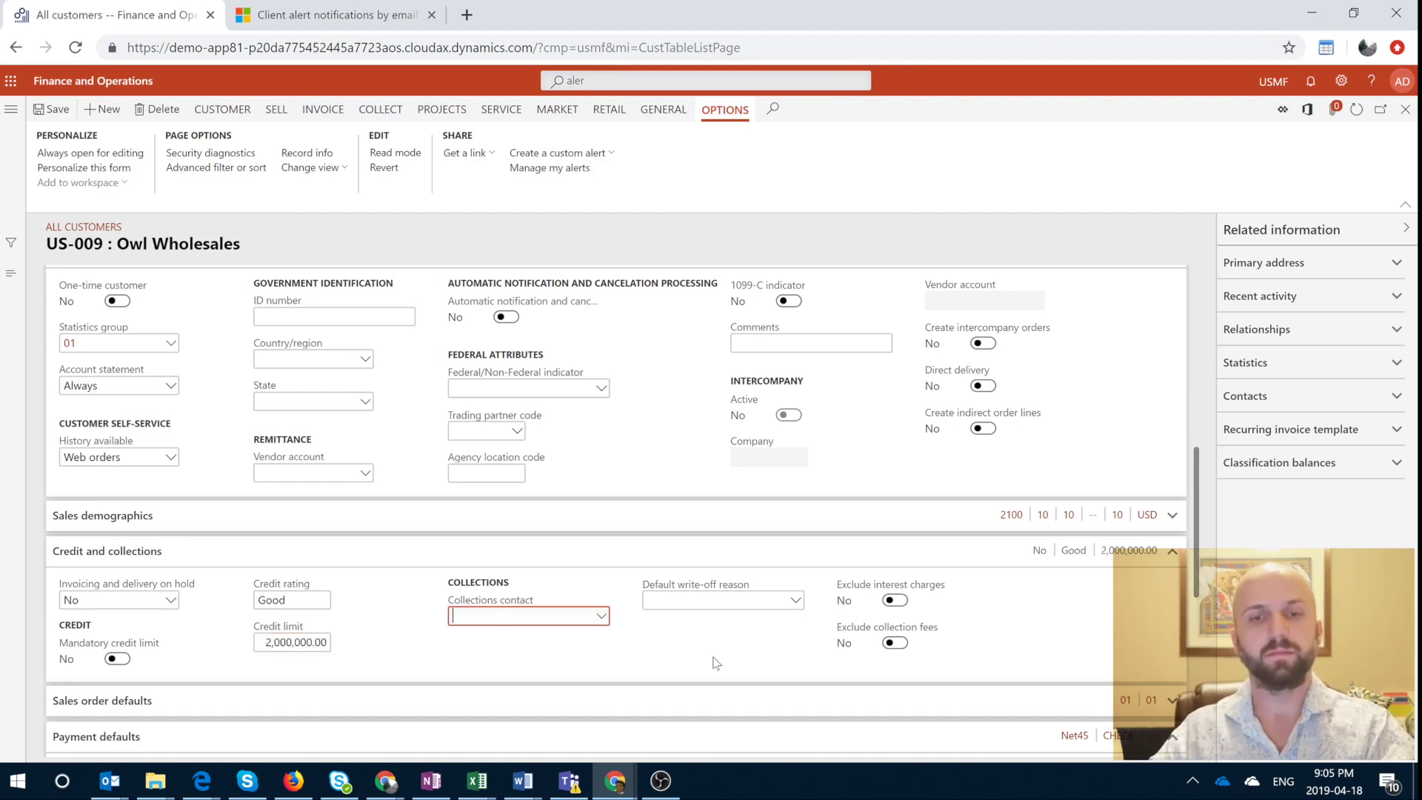
{"action": "left_click", "coordinate": [1406, 111]}
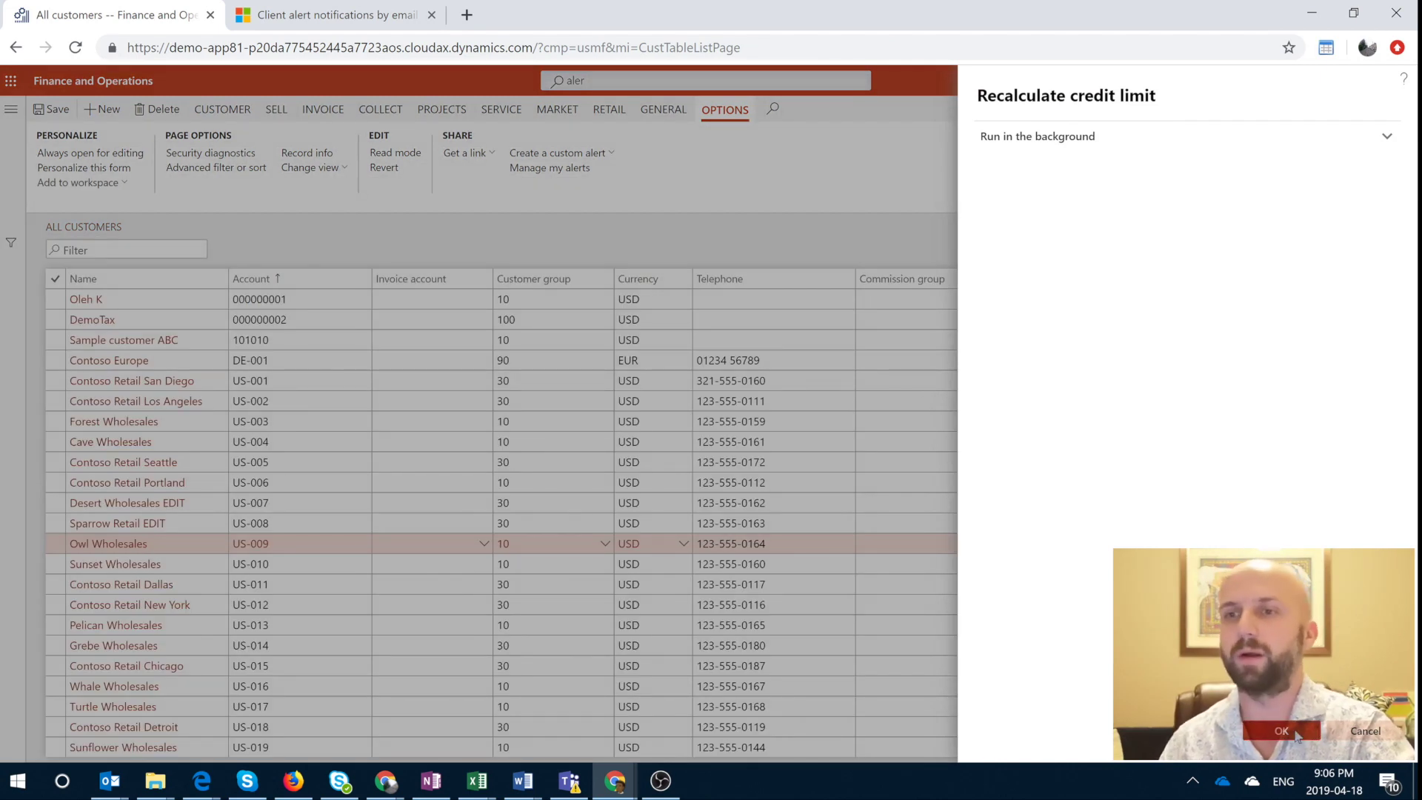
Confirm the credit limit recalculation and bring back the 'aler' search results.
{"action": "left_click", "coordinate": [1282, 731]}
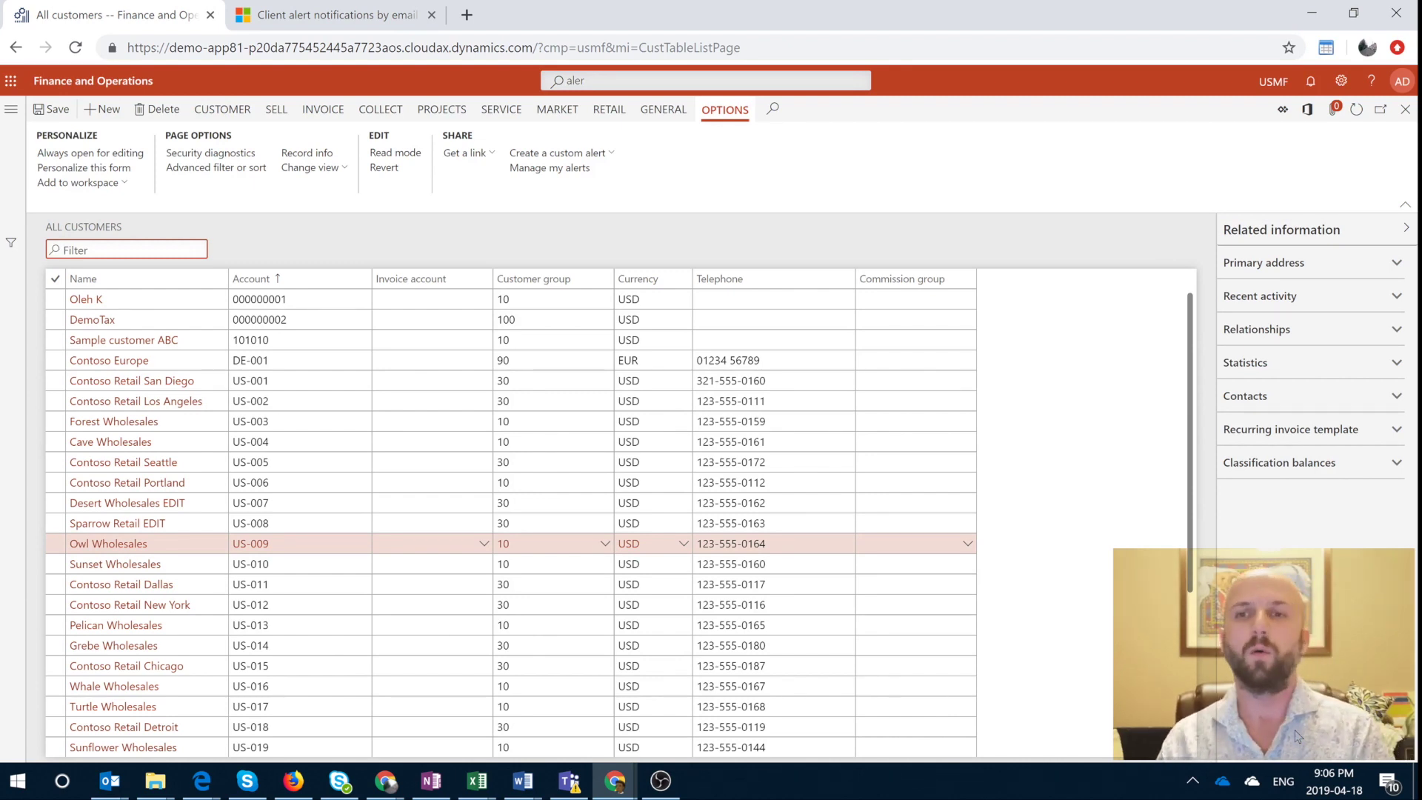
{"action": "left_click", "coordinate": [754, 82]}
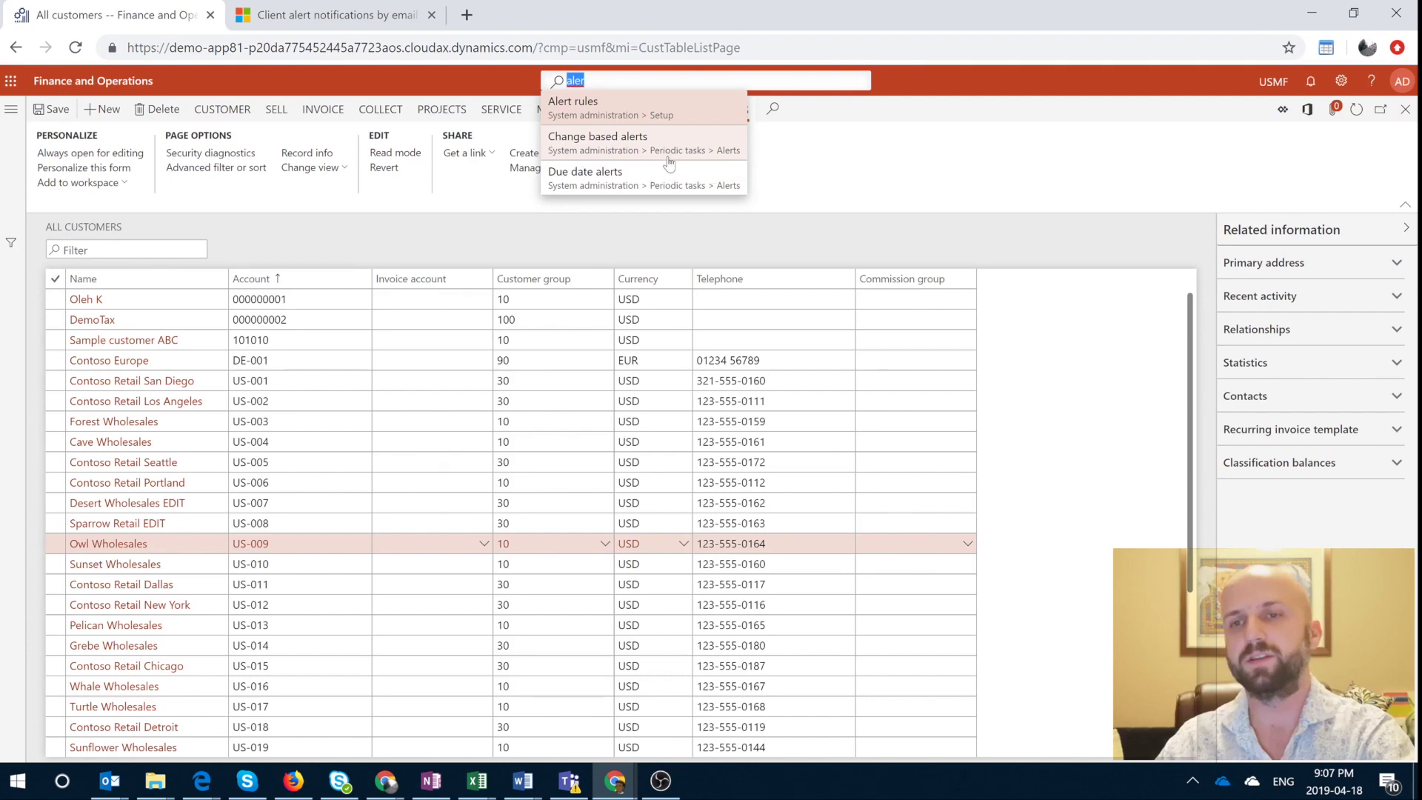
Run the Change based alerts job in the background with Batch processing set to Yes.
{"action": "left_click", "coordinate": [709, 146]}
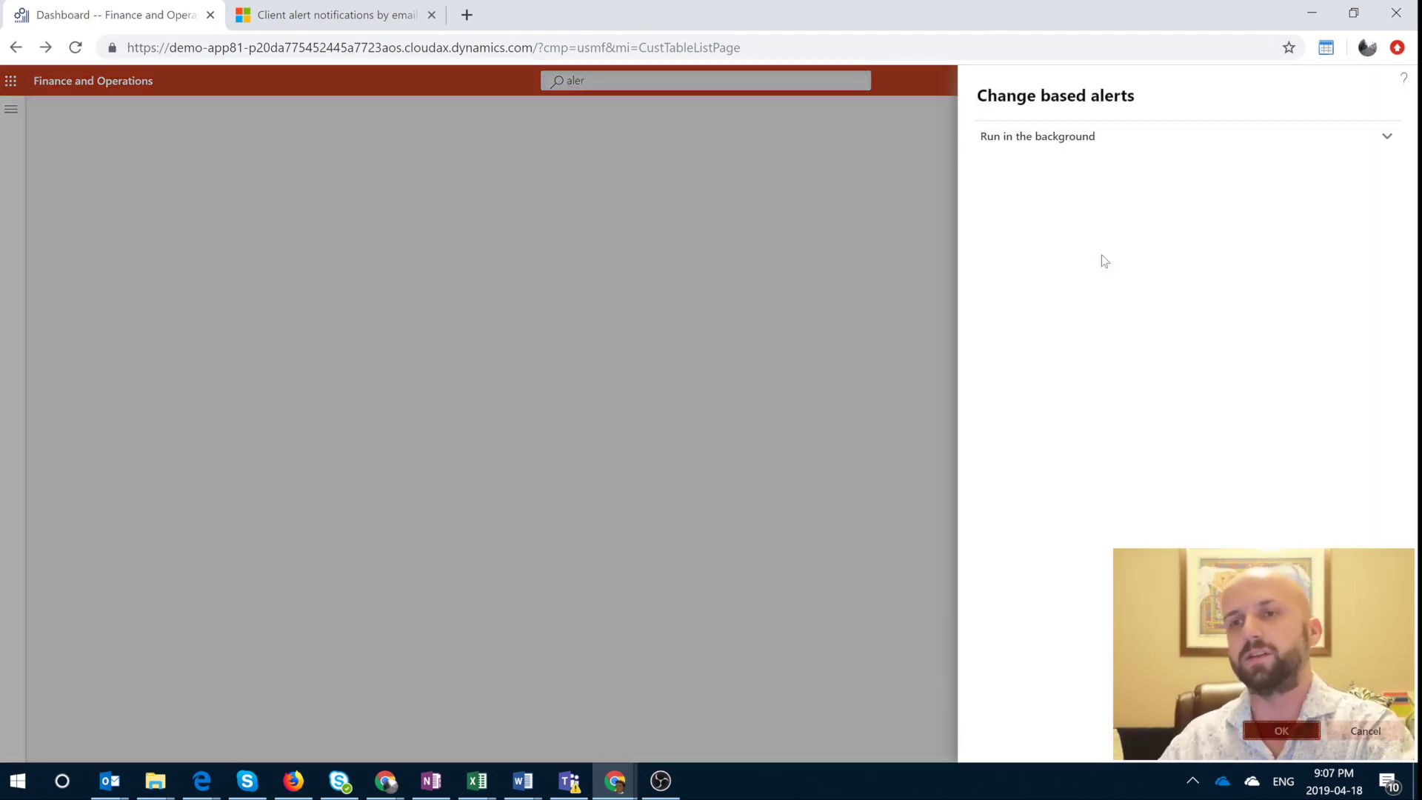
{"action": "left_click", "coordinate": [1053, 144]}
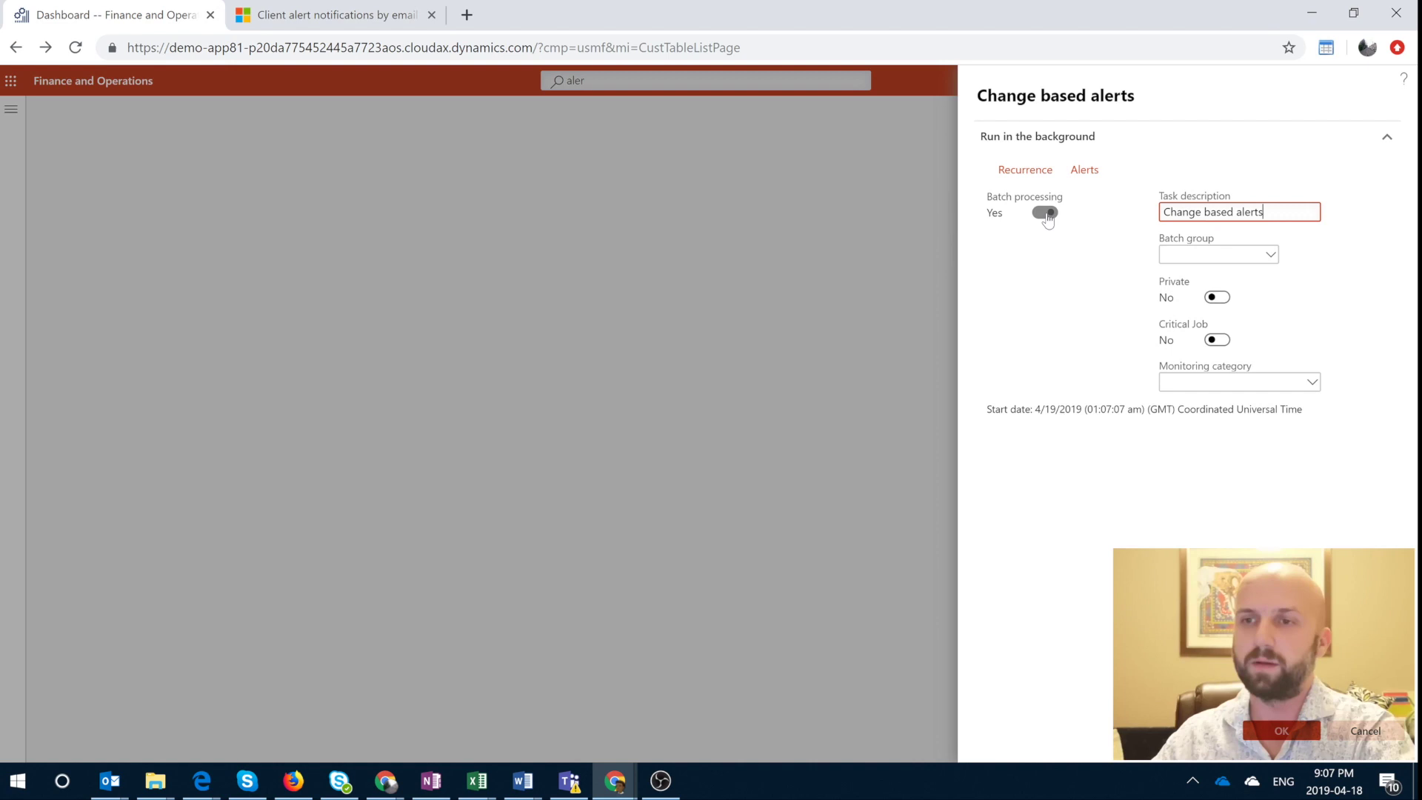
{"action": "left_click", "coordinate": [1297, 732]}
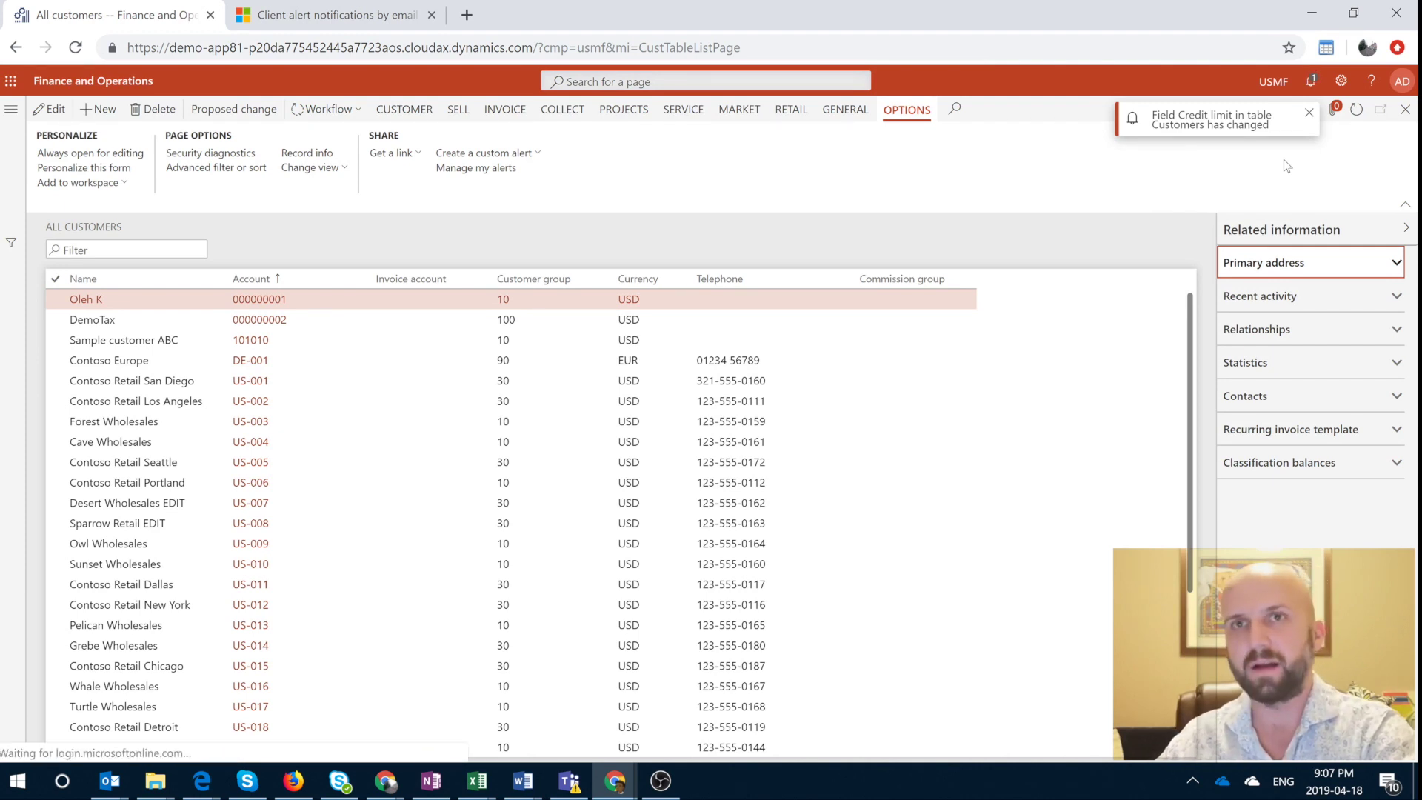
Check the credit limit alert in the Action center and open its Outlook email.
{"action": "left_click", "coordinate": [1313, 82]}
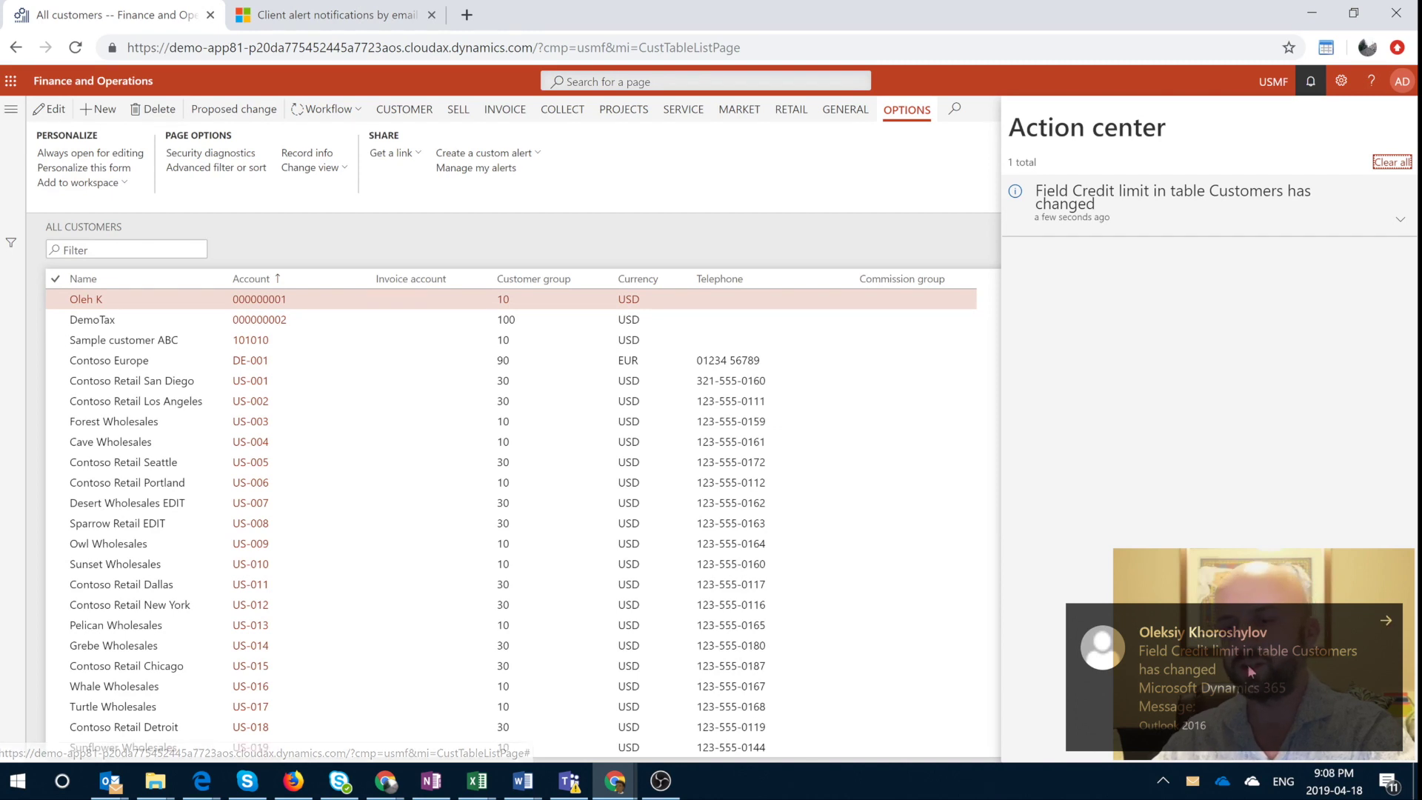
{"action": "left_click", "coordinate": [1250, 669]}
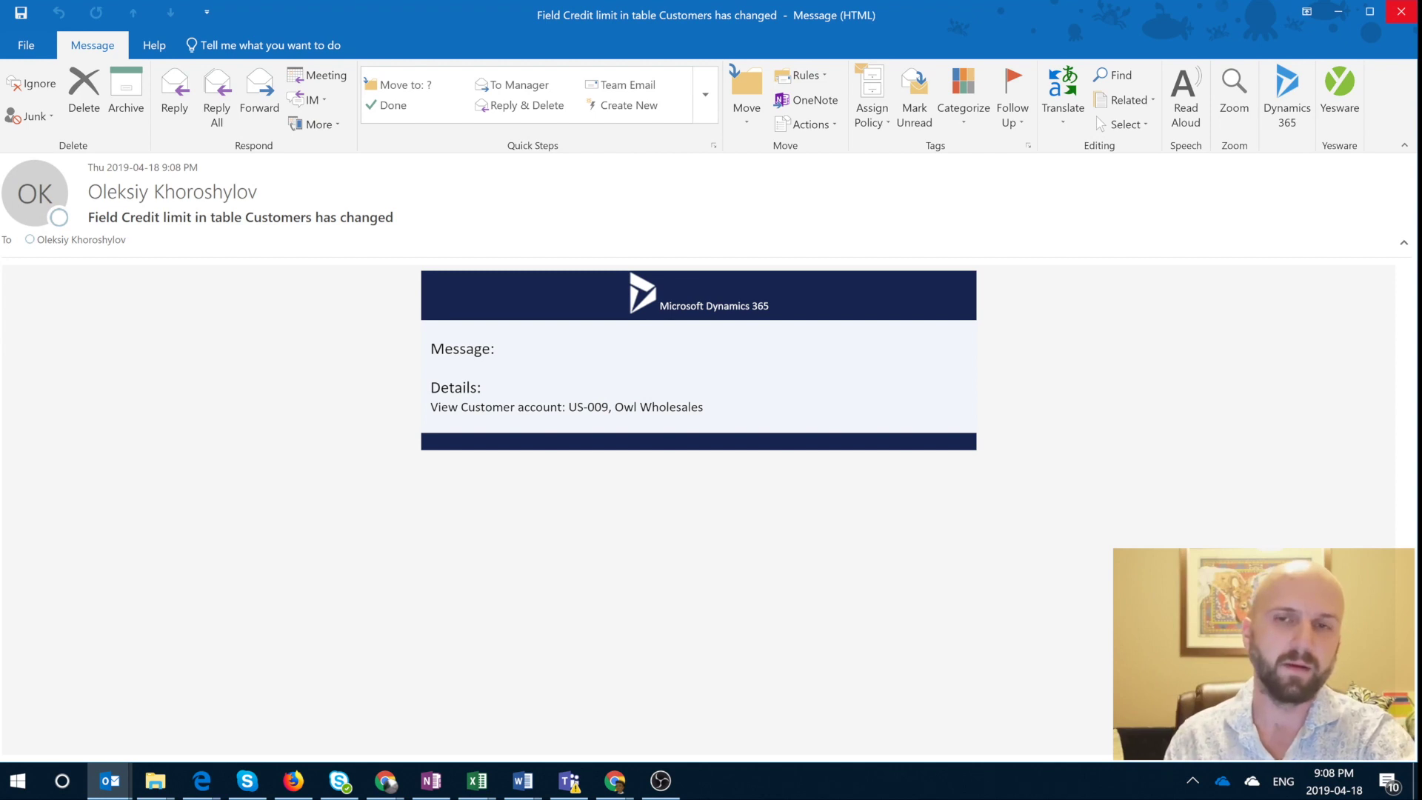
Close the alert email and return to the Client alert notifications by email Docs page.
{"action": "key", "text": "Escape"}
{"action": "left_click", "coordinate": [311, 7]}
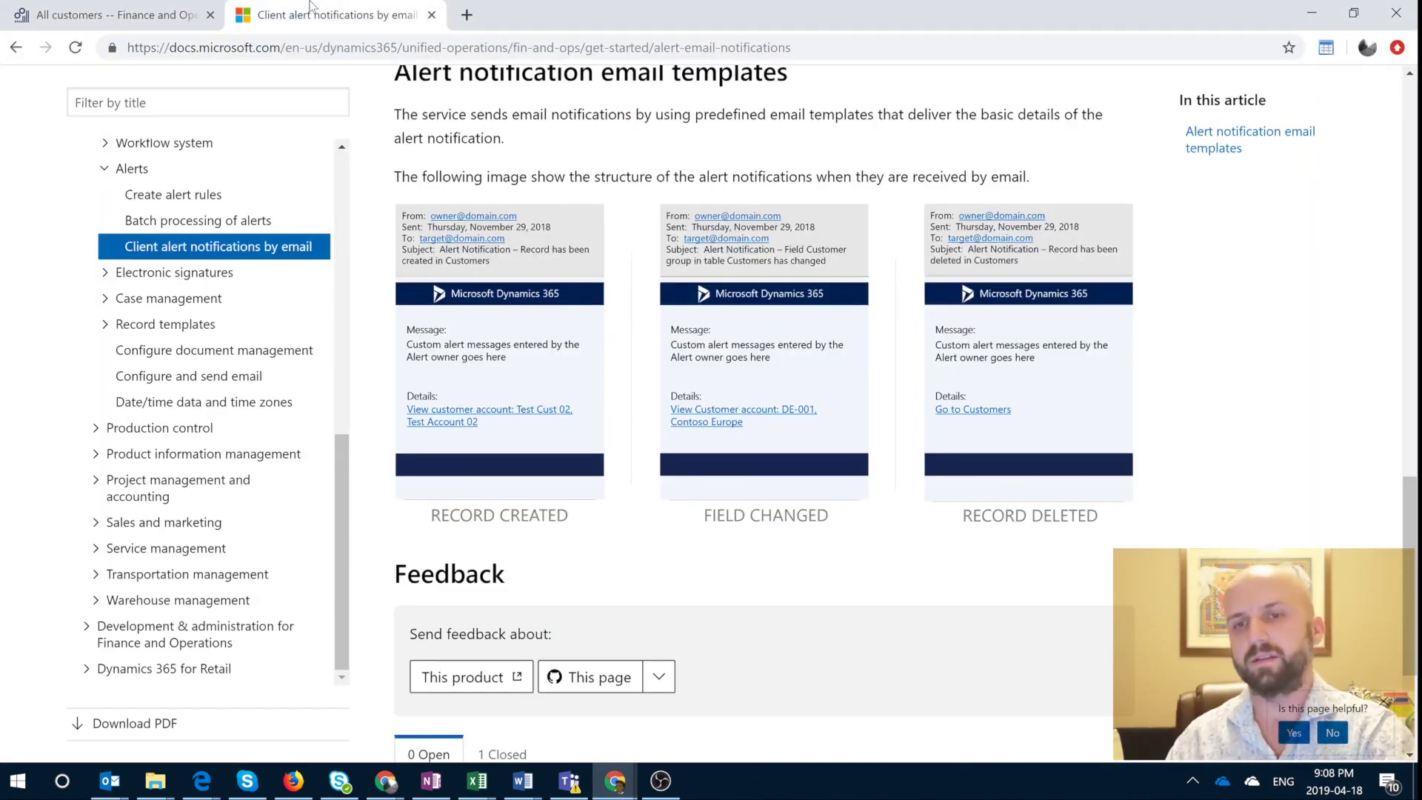
Check the docs' field-changed email template against the alert, then return to the credit limit alert email.
{"action": "left_click", "coordinate": [171, 103]}
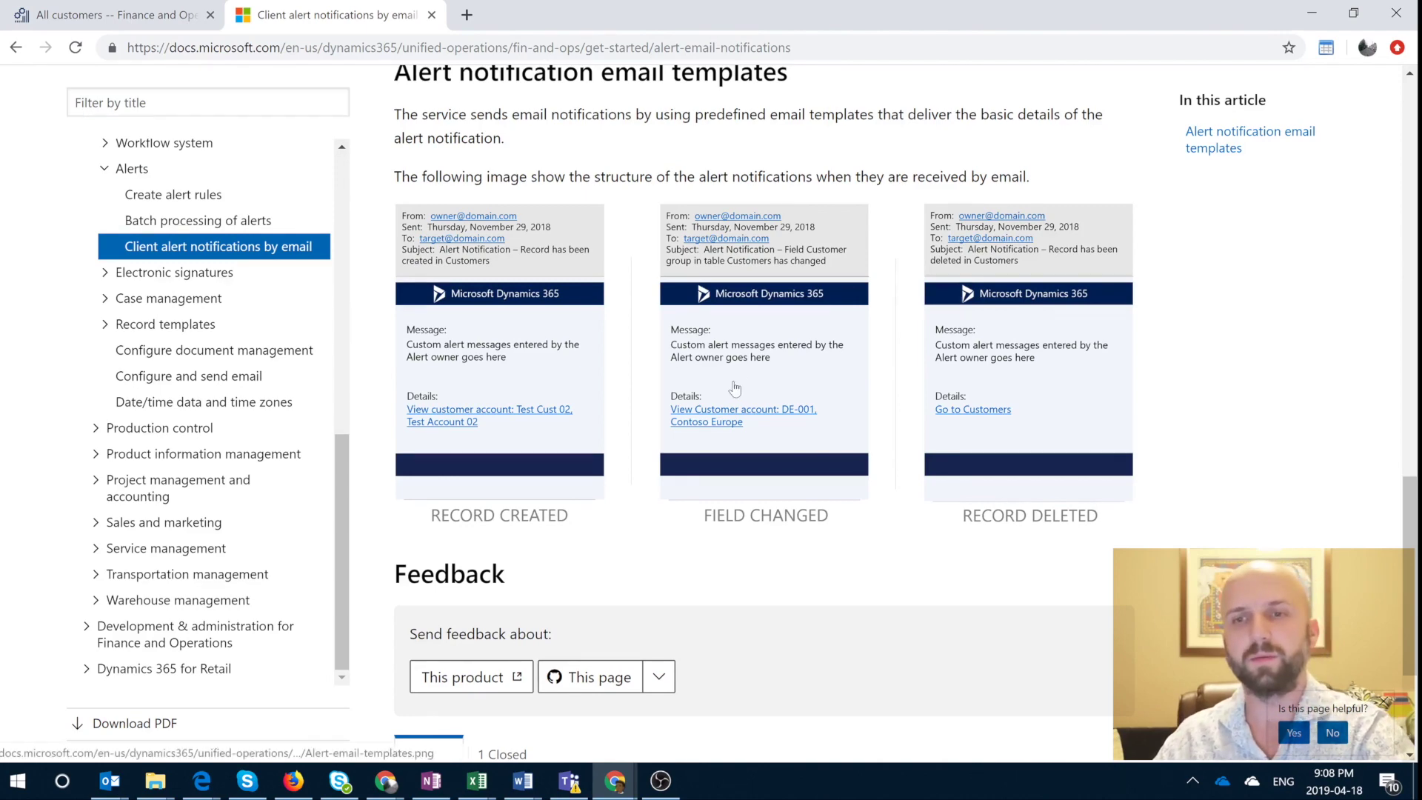
{"action": "scroll", "coordinate": [735, 388], "scroll_direction": "up", "scroll_amount": 1}
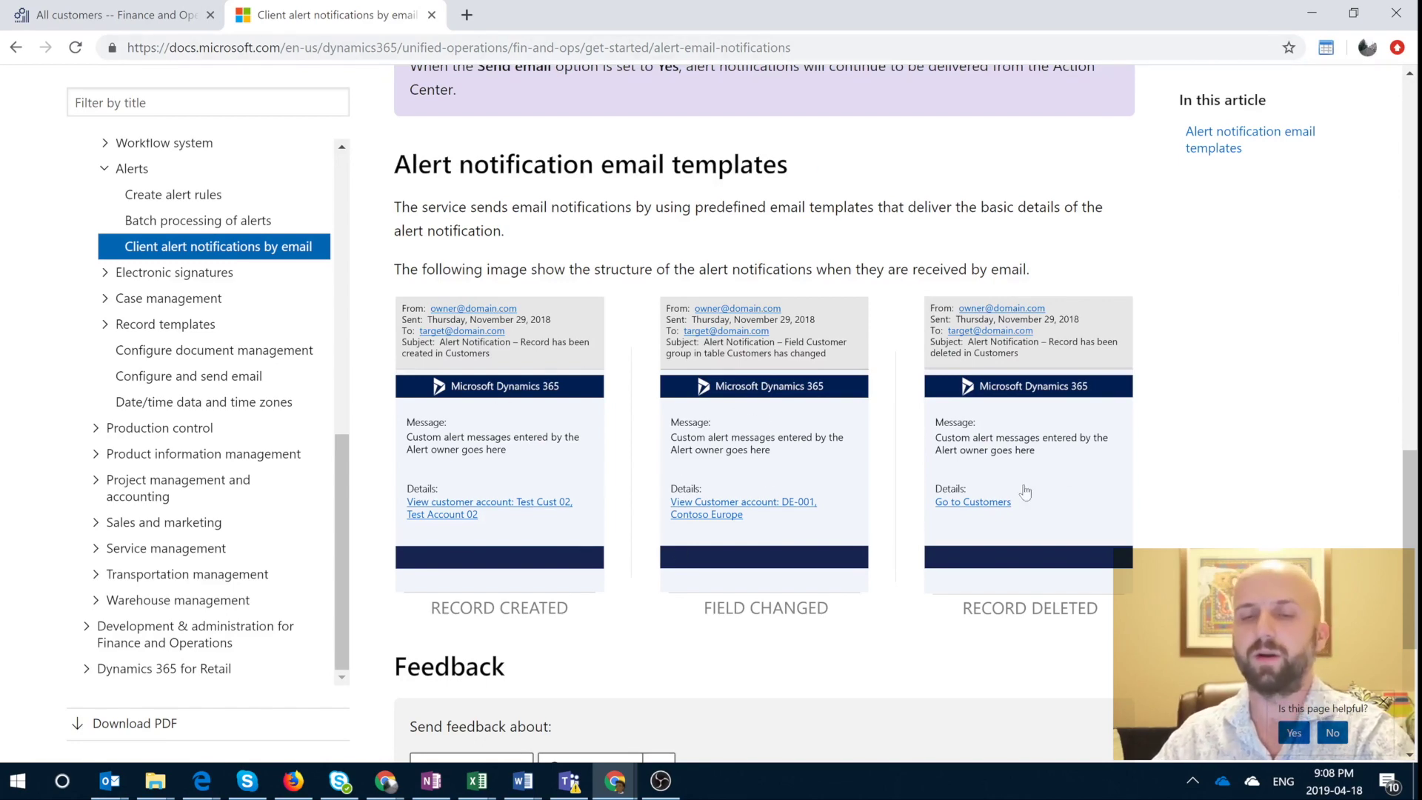
{"action": "mouse_move", "coordinate": [110, 781]}
{"action": "left_click", "coordinate": [685, 703]}
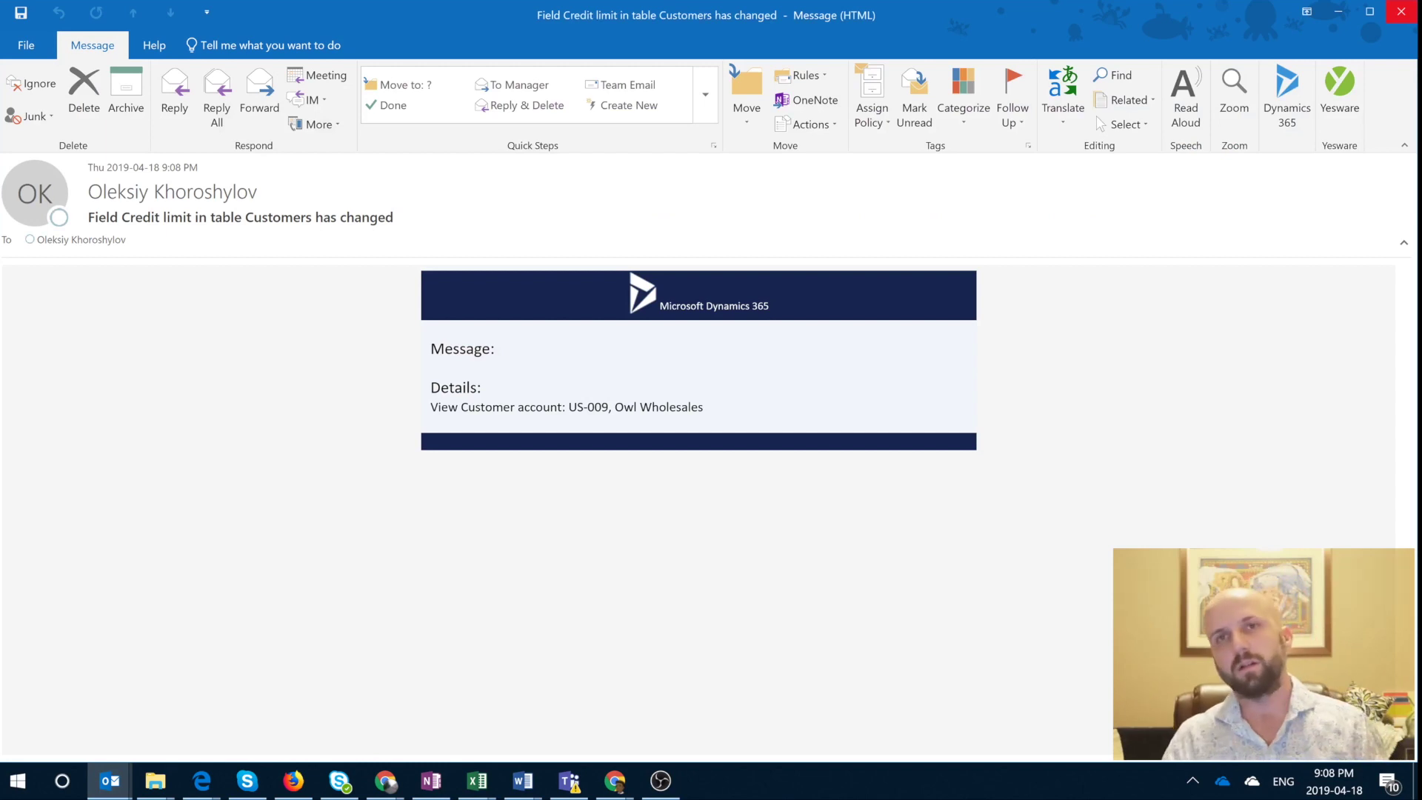